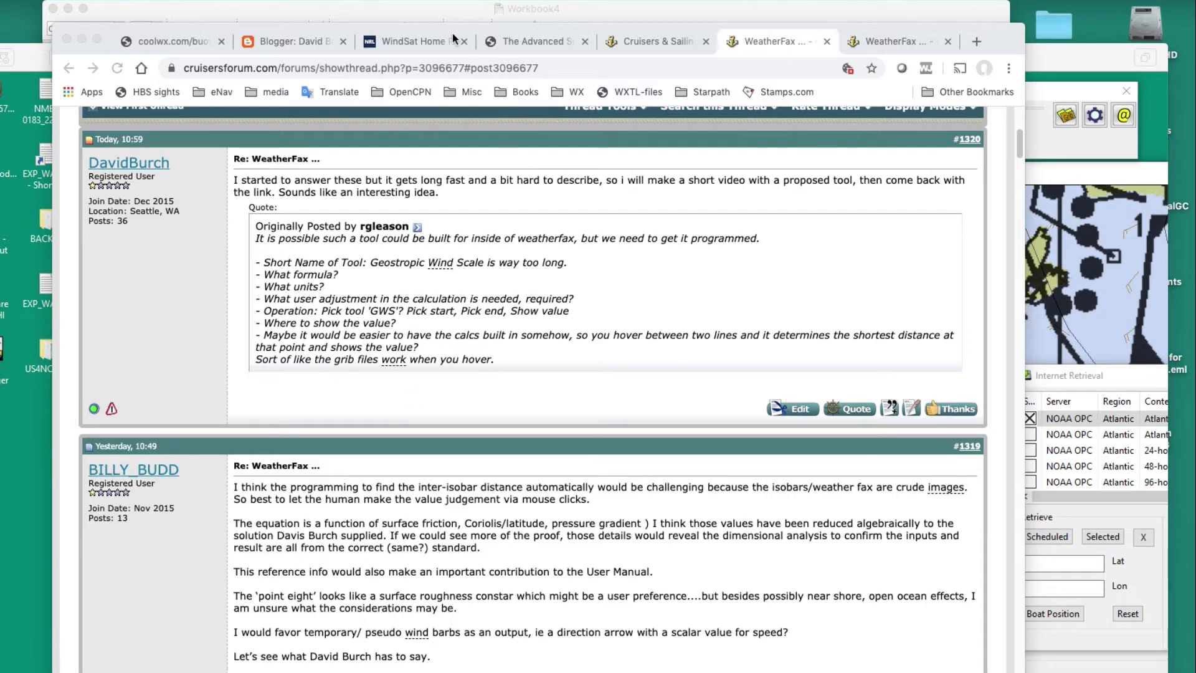
- Clear the browser window away and arrange the desktop so the OpenCPN chart sits beside the GRIB viewer in full view
{"action": "double_click", "coordinate": [106, 25]}
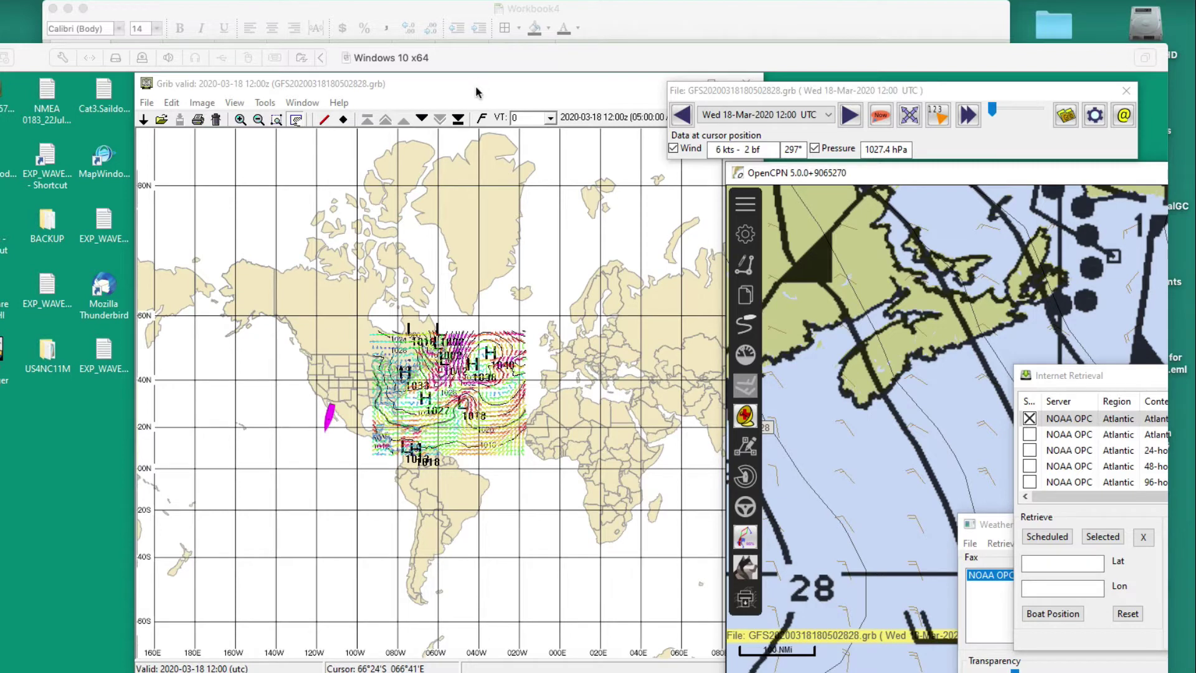
{"action": "left_click", "coordinate": [444, 87]}
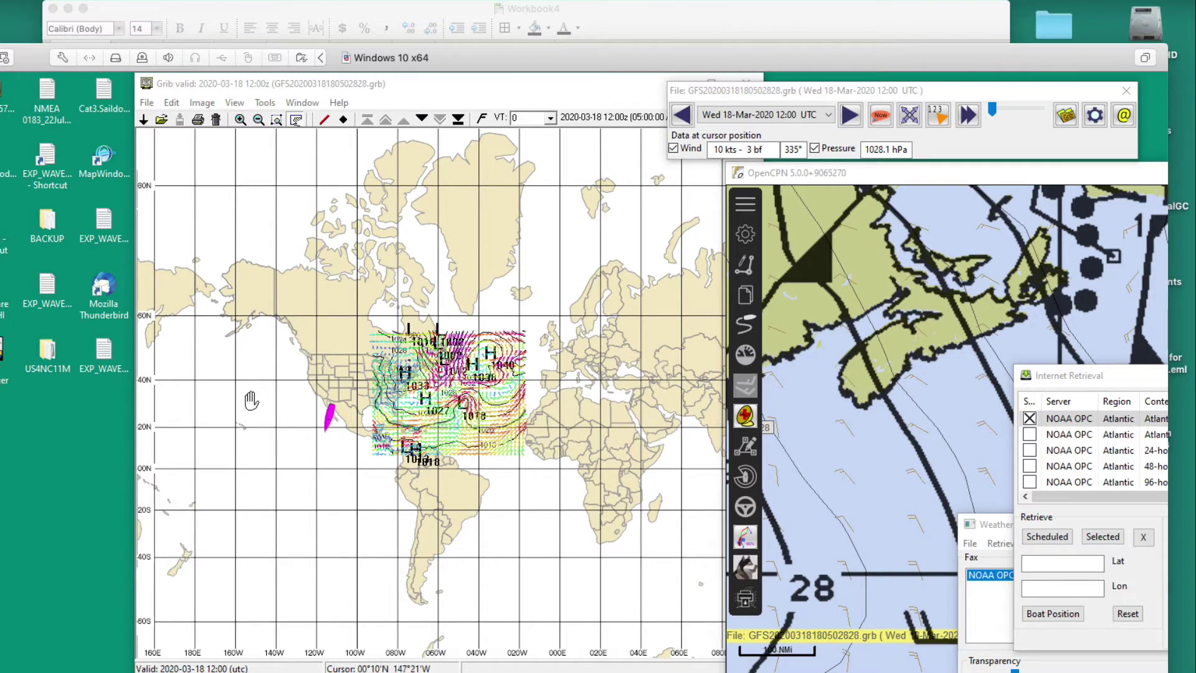
{"action": "left_click_drag", "start_coordinate": [465, 94], "coordinate": [342, 94]}
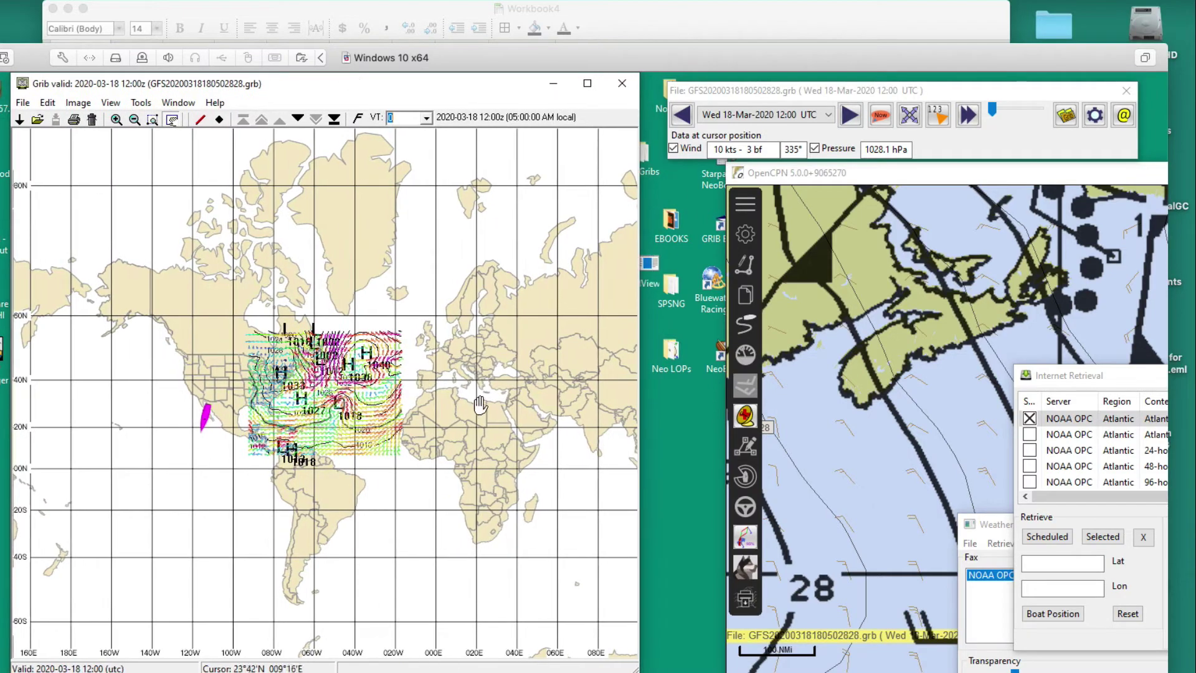
{"action": "left_click_drag", "start_coordinate": [952, 167], "coordinate": [274, 84]}
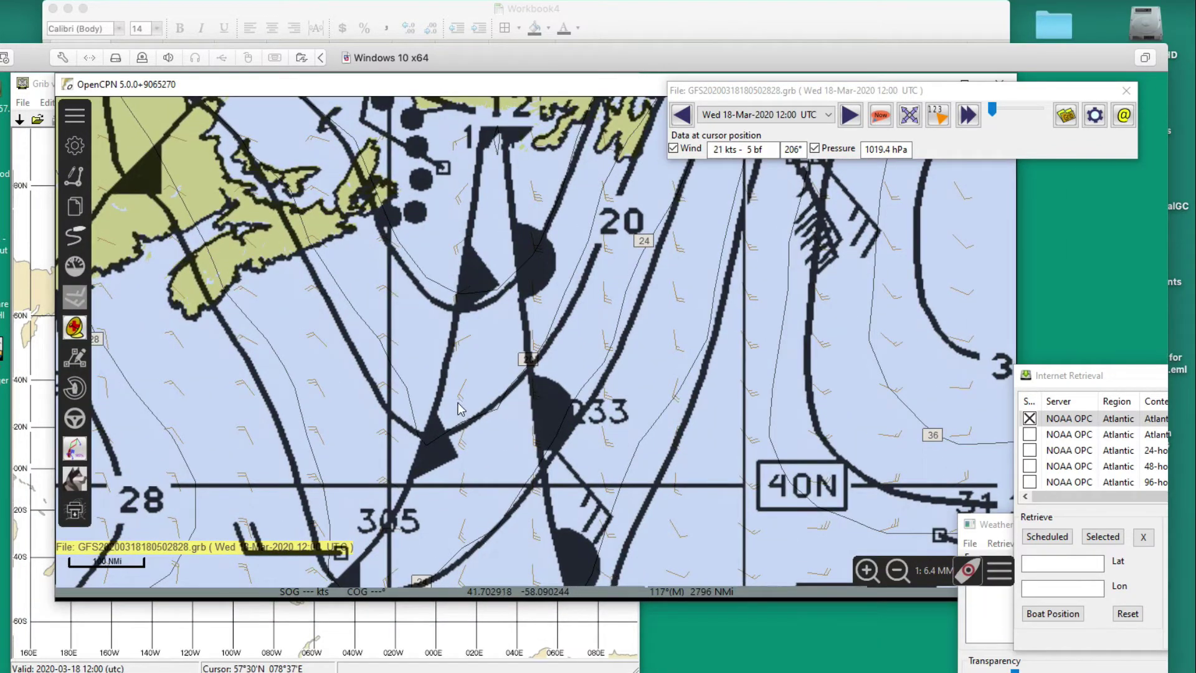
- Examine the Atlantic Surface Analysis fax overlaid on the chart, including its title block, overall coverage and the isobars near the mid-Atlantic high
{"action": "scroll", "coordinate": [473, 411], "scroll_direction": "down", "scroll_amount": 4}
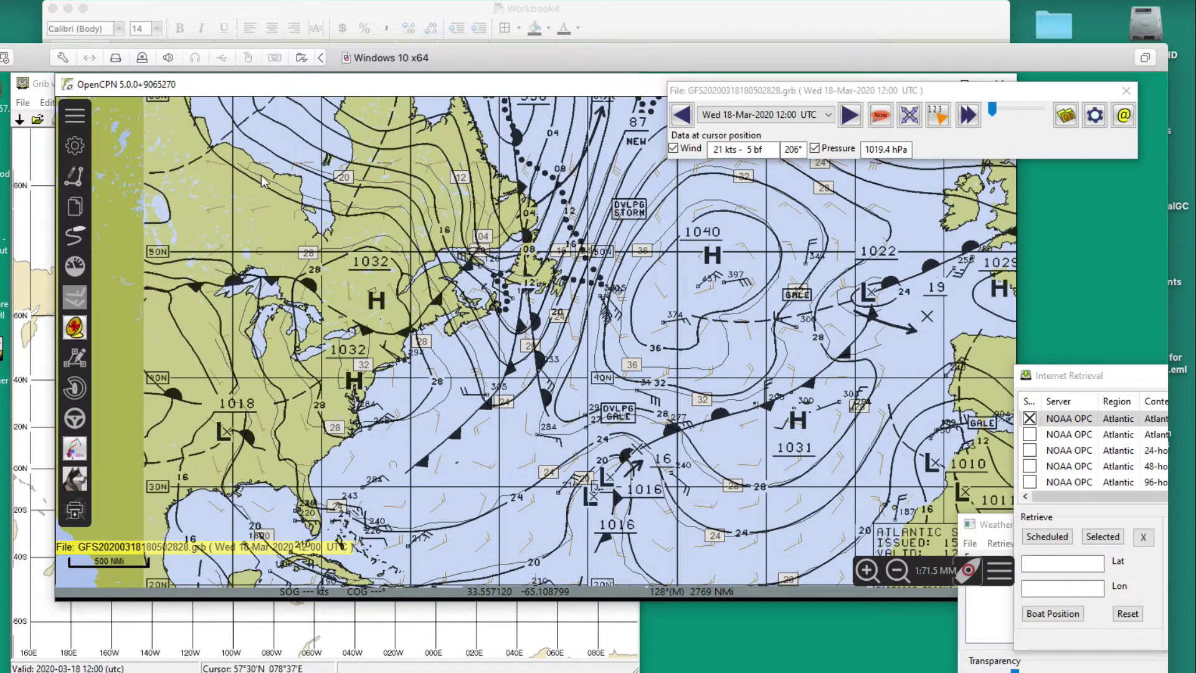
{"action": "scroll", "coordinate": [432, 407], "scroll_direction": "down", "scroll_amount": 2}
{"action": "left_click_drag", "start_coordinate": [287, 218], "coordinate": [455, 317]}
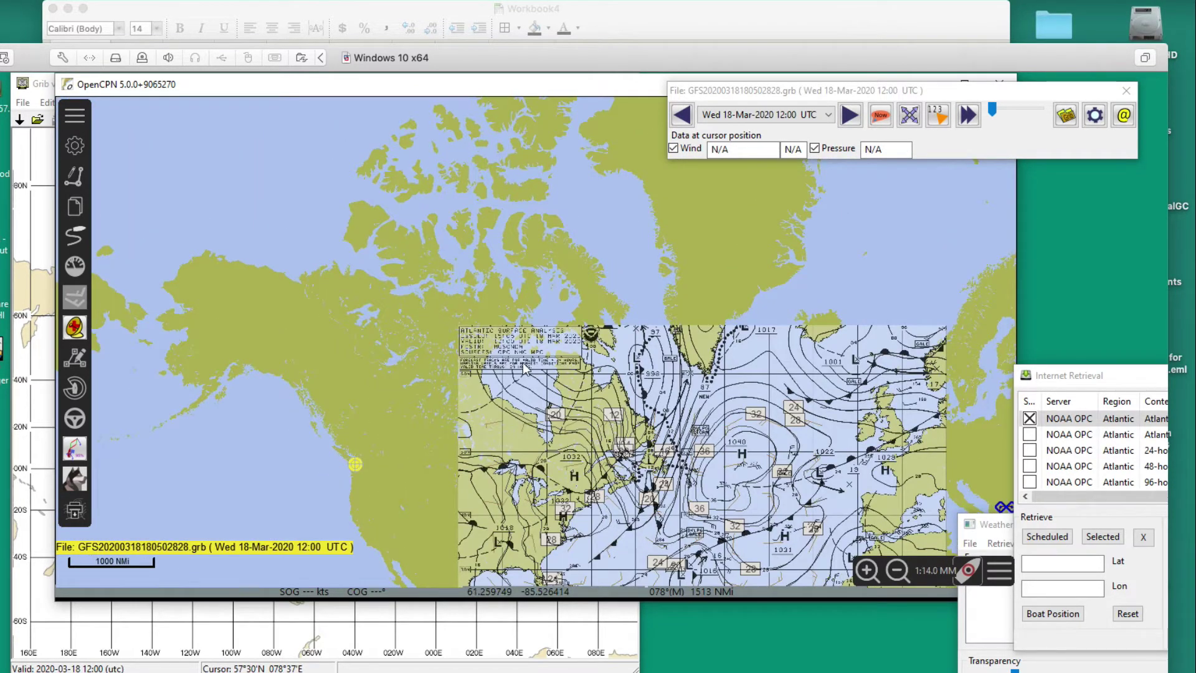
{"action": "scroll", "coordinate": [479, 330], "scroll_direction": "up", "scroll_amount": 4}
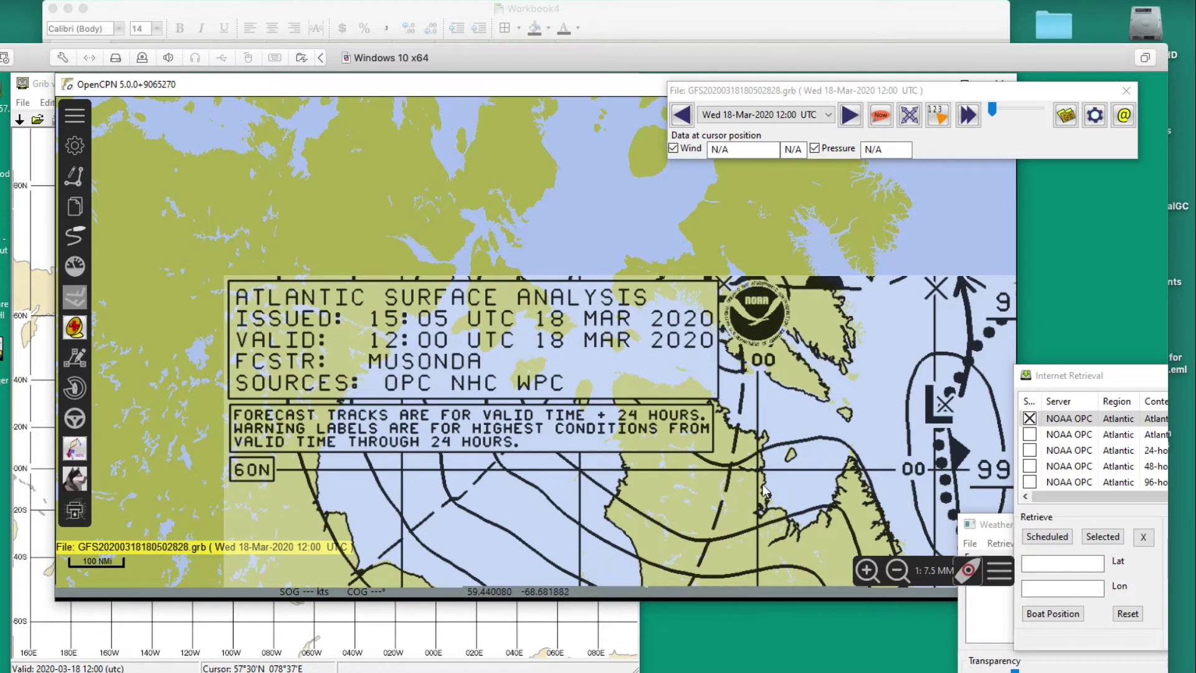
{"action": "scroll", "coordinate": [756, 488], "scroll_direction": "down", "scroll_amount": 3}
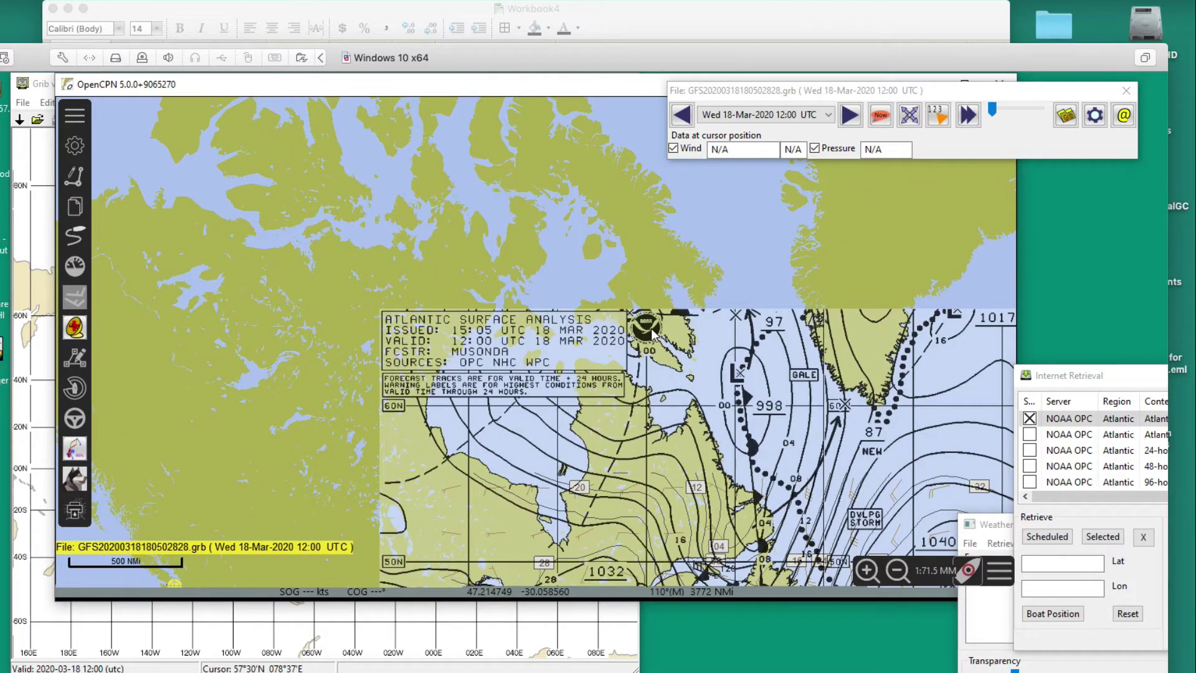
{"action": "scroll", "coordinate": [563, 310], "scroll_direction": "down", "scroll_amount": 2}
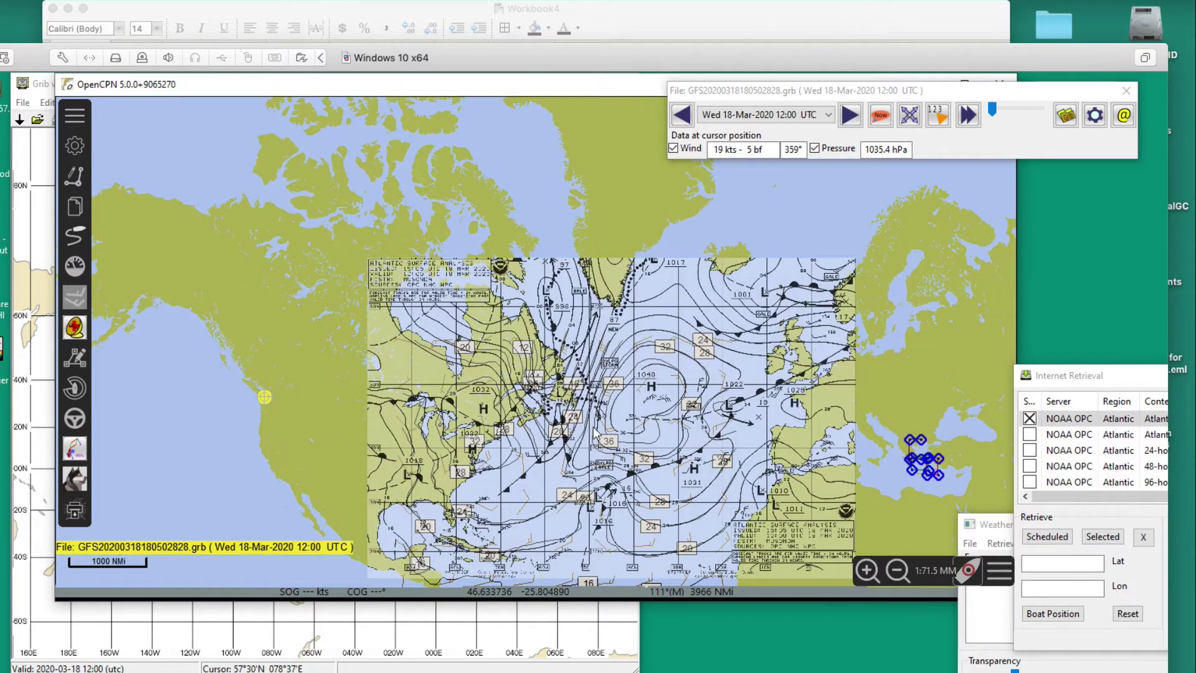
{"action": "left_click_drag", "start_coordinate": [533, 526], "coordinate": [393, 401]}
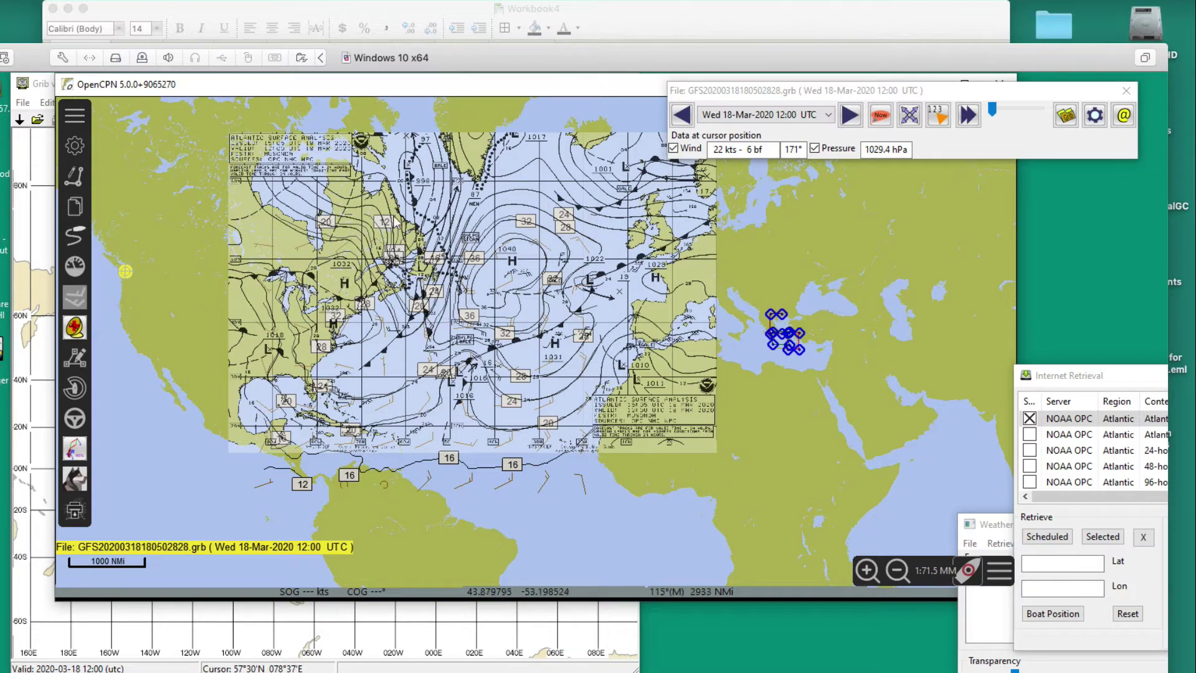
{"action": "scroll", "coordinate": [480, 341], "scroll_direction": "up", "scroll_amount": 3}
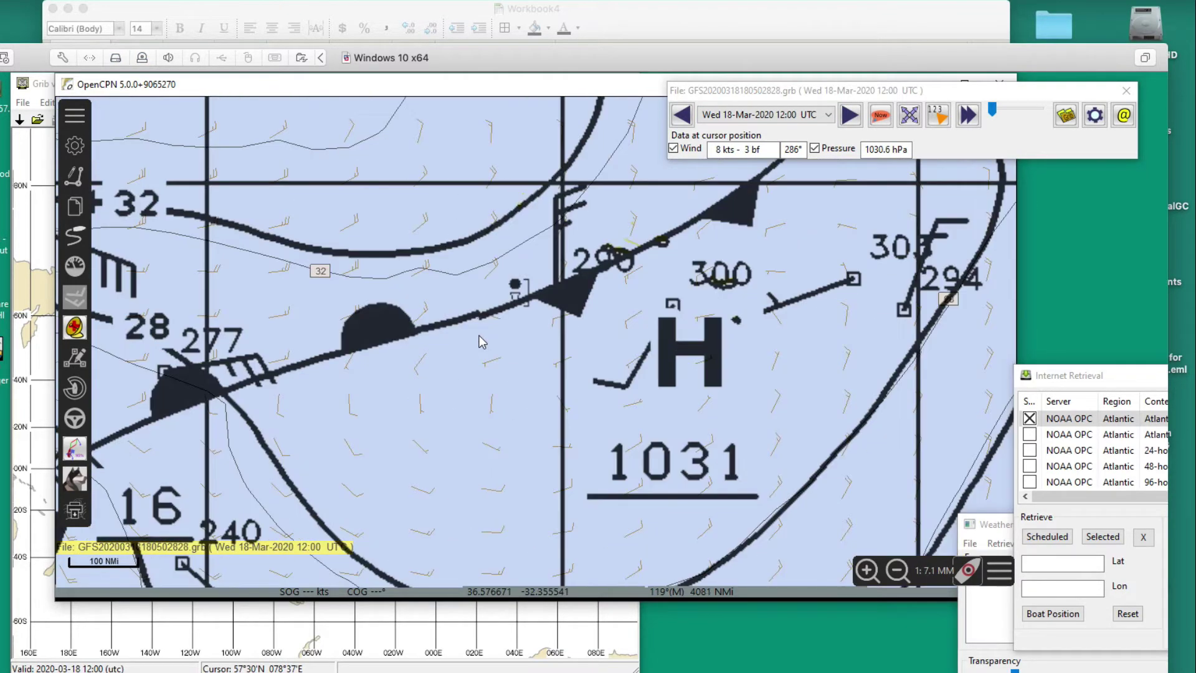
{"action": "scroll", "coordinate": [480, 341], "scroll_direction": "down", "scroll_amount": 3}
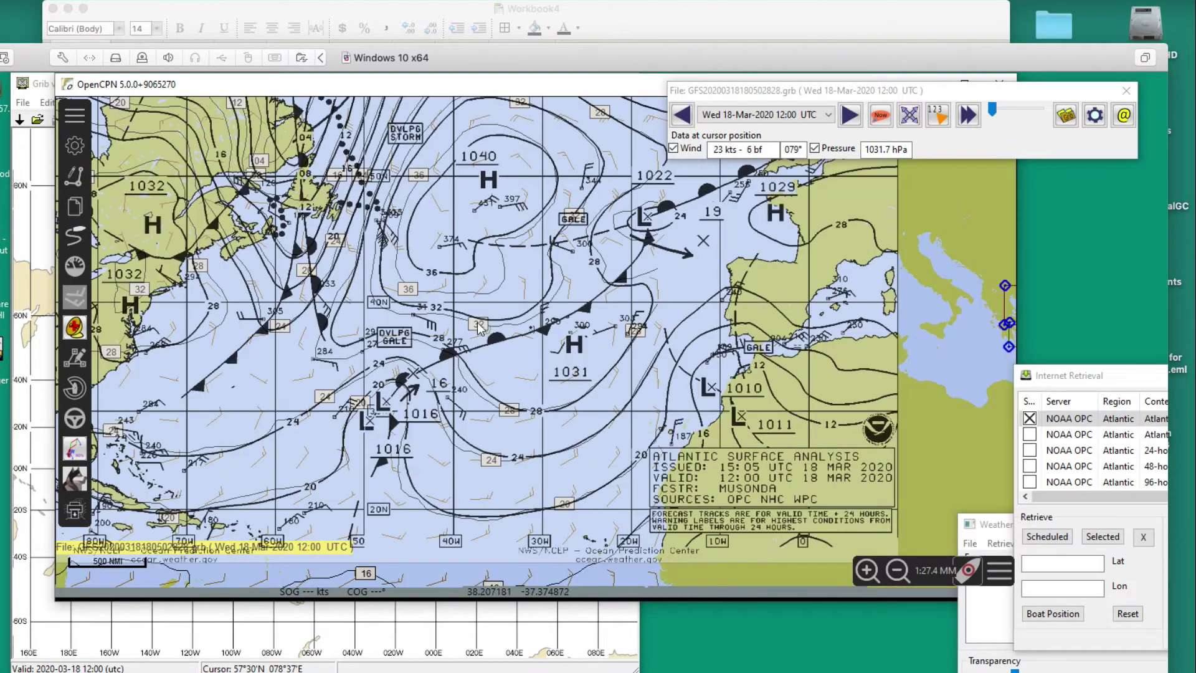
{"action": "scroll", "coordinate": [487, 234], "scroll_direction": "up", "scroll_amount": 3}
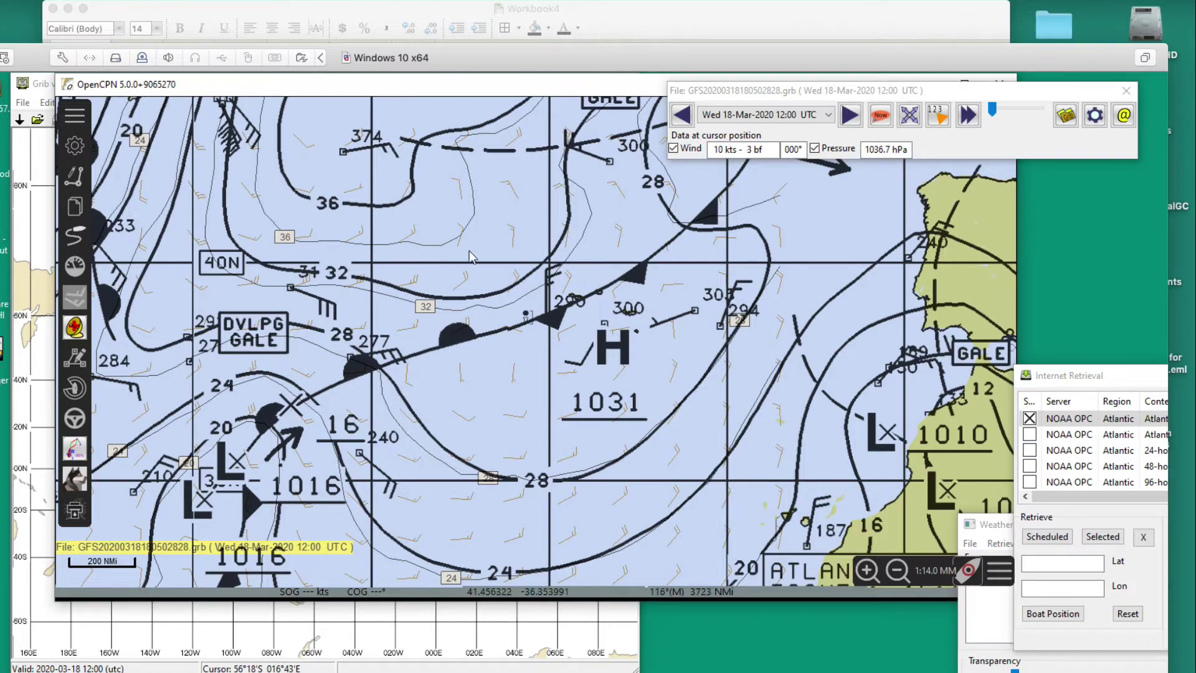
- Enlarge the Internet Retrieval window to review the NOAA OPC Atlantic fax list, and move it back off the chart
{"action": "left_click_drag", "start_coordinate": [1121, 383], "coordinate": [654, 276]}
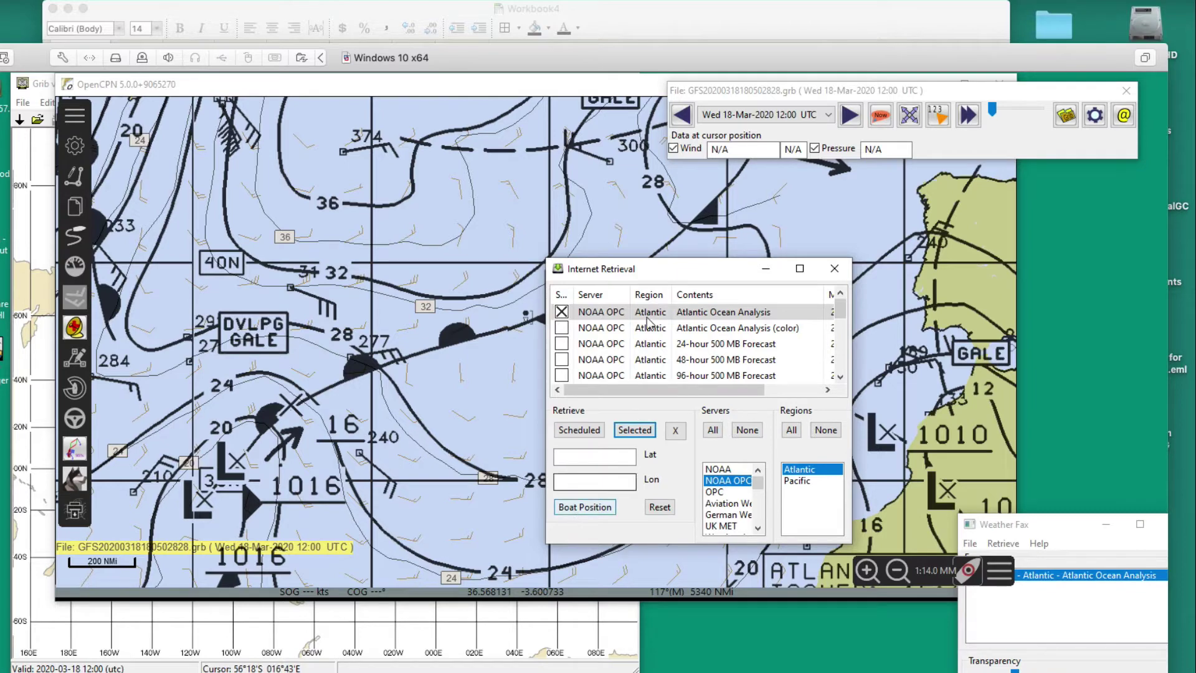
{"action": "left_click_drag", "start_coordinate": [672, 273], "coordinate": [1164, 275]}
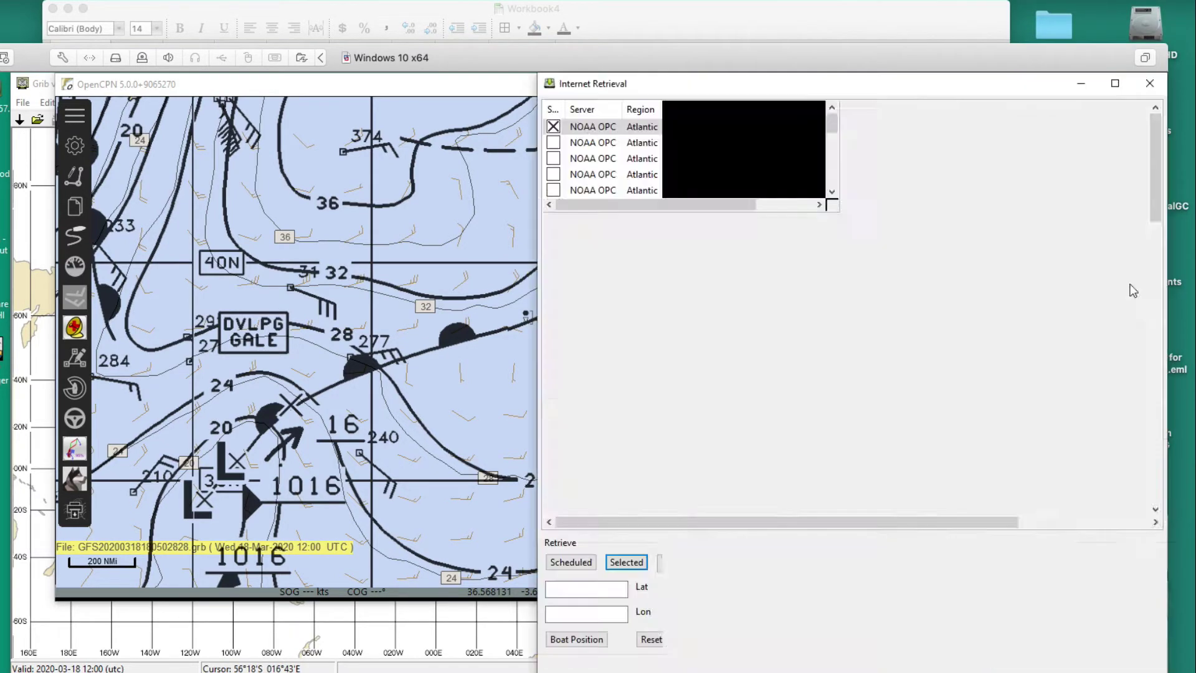
{"action": "left_click_drag", "start_coordinate": [701, 92], "coordinate": [1164, 305]}
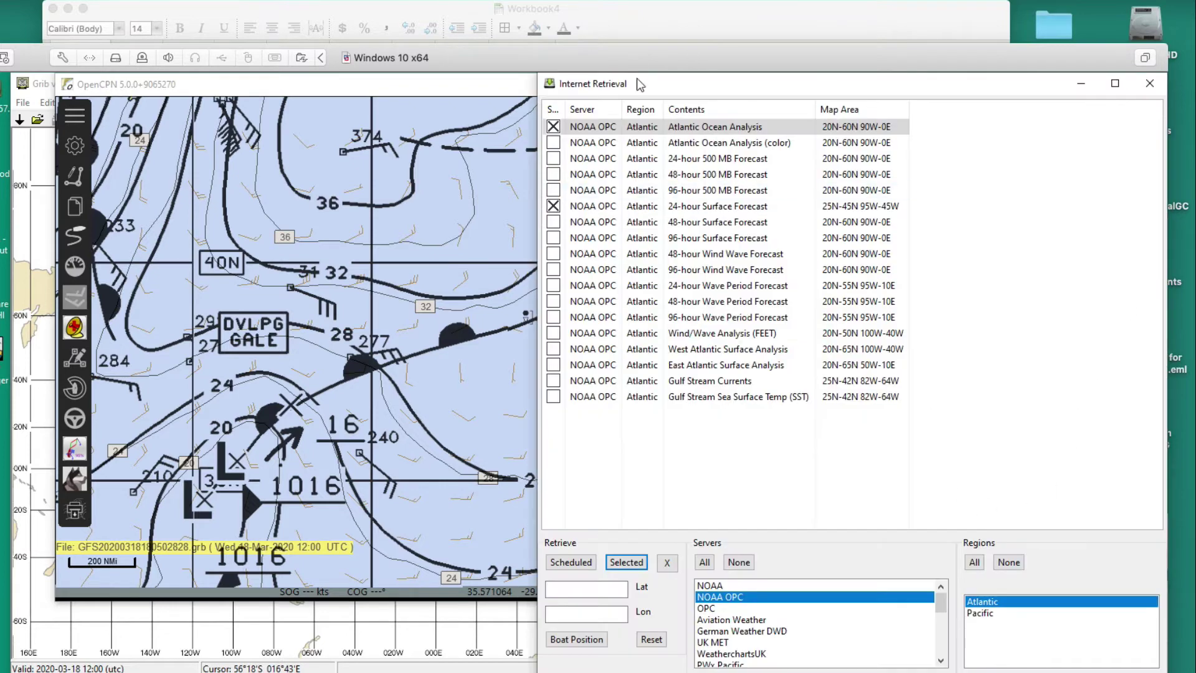
{"action": "left_click_drag", "start_coordinate": [642, 84], "coordinate": [1153, 305]}
{"action": "left_click_drag", "start_coordinate": [1151, 276], "coordinate": [1128, 302]}
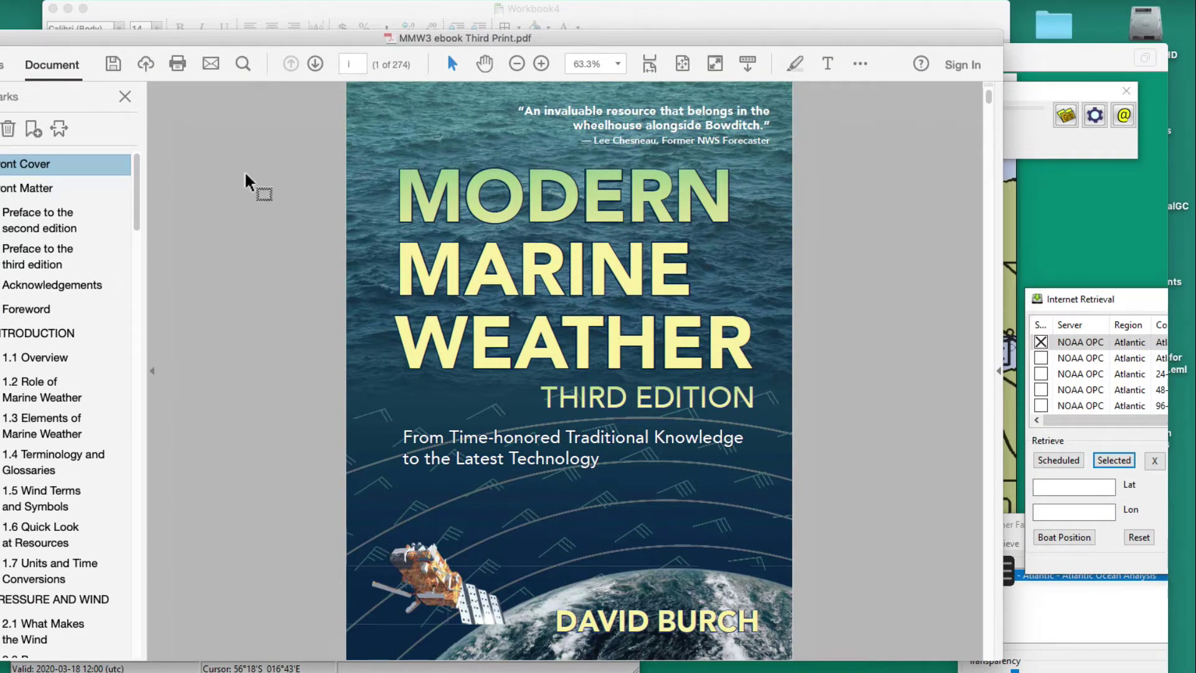
- Open the bookmarked wind equation U = 40 kts / (D × sin(Lat)) in the MMW3 ebook PDF and review Table 2.4-1
{"action": "scroll", "coordinate": [150, 231], "scroll_direction": "down", "scroll_amount": 2}
{"action": "left_click_drag", "start_coordinate": [149, 230], "coordinate": [141, 669]}
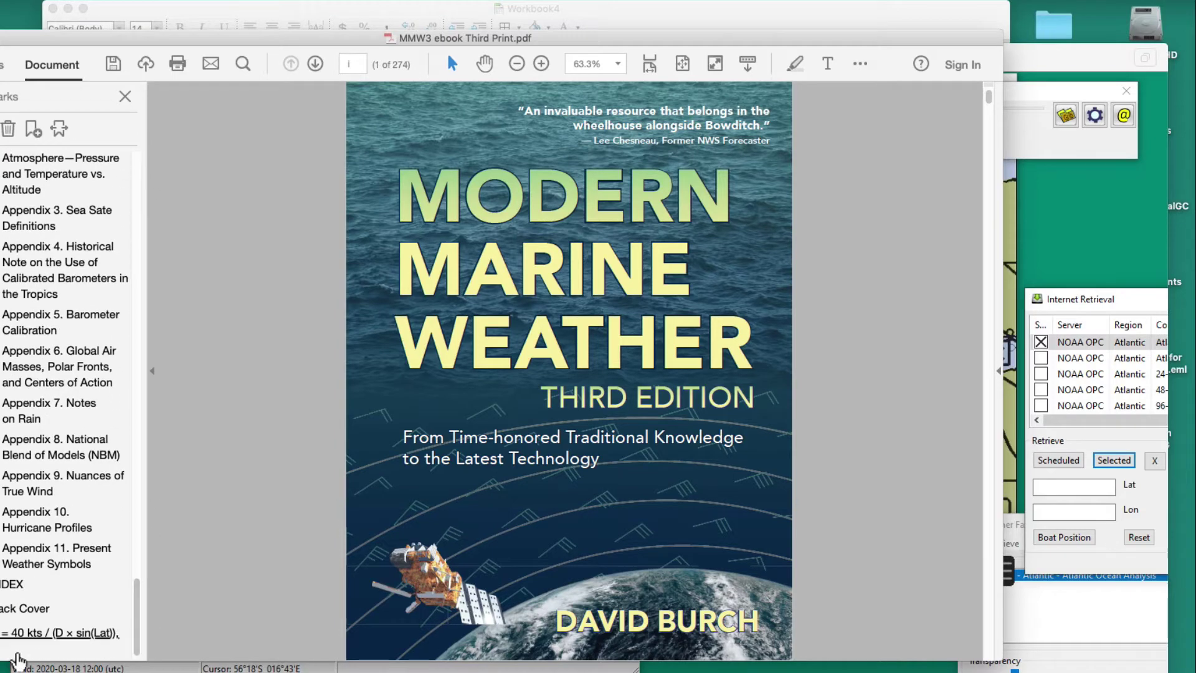
{"action": "left_click", "coordinate": [13, 646]}
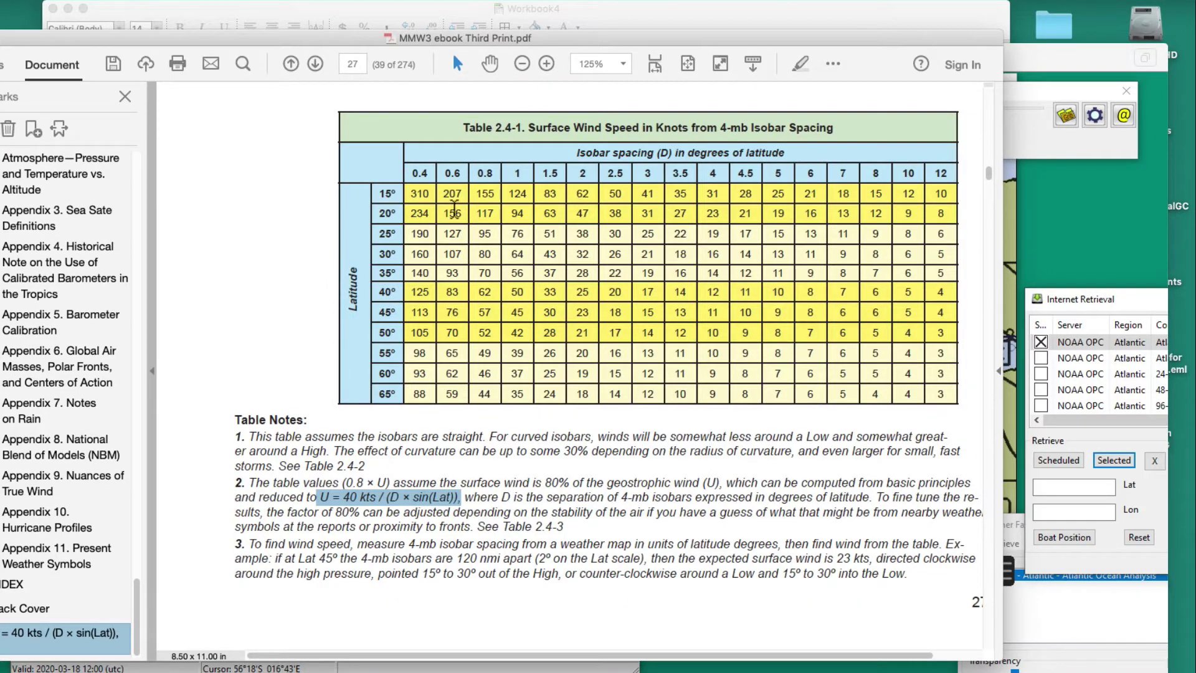
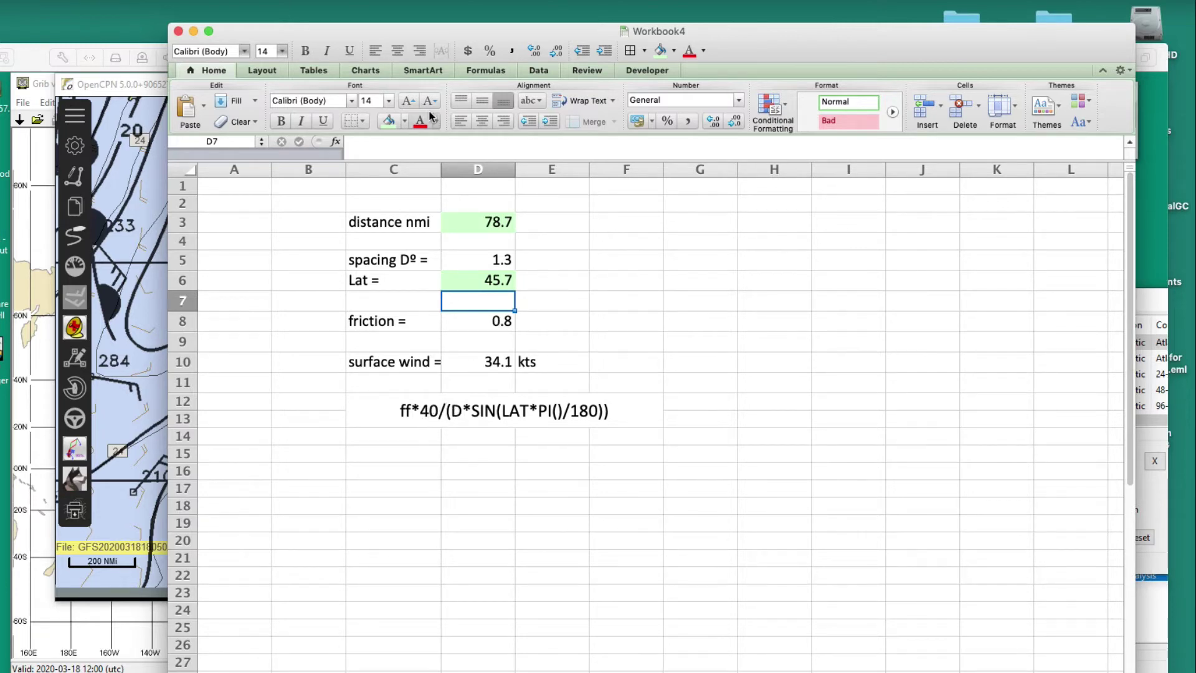
- Inspect the formulas behind the spacing and surface wind cells in Workbook4, and move the workbook clear of the chart
{"action": "left_click_drag", "start_coordinate": [389, 31], "coordinate": [896, 269]}
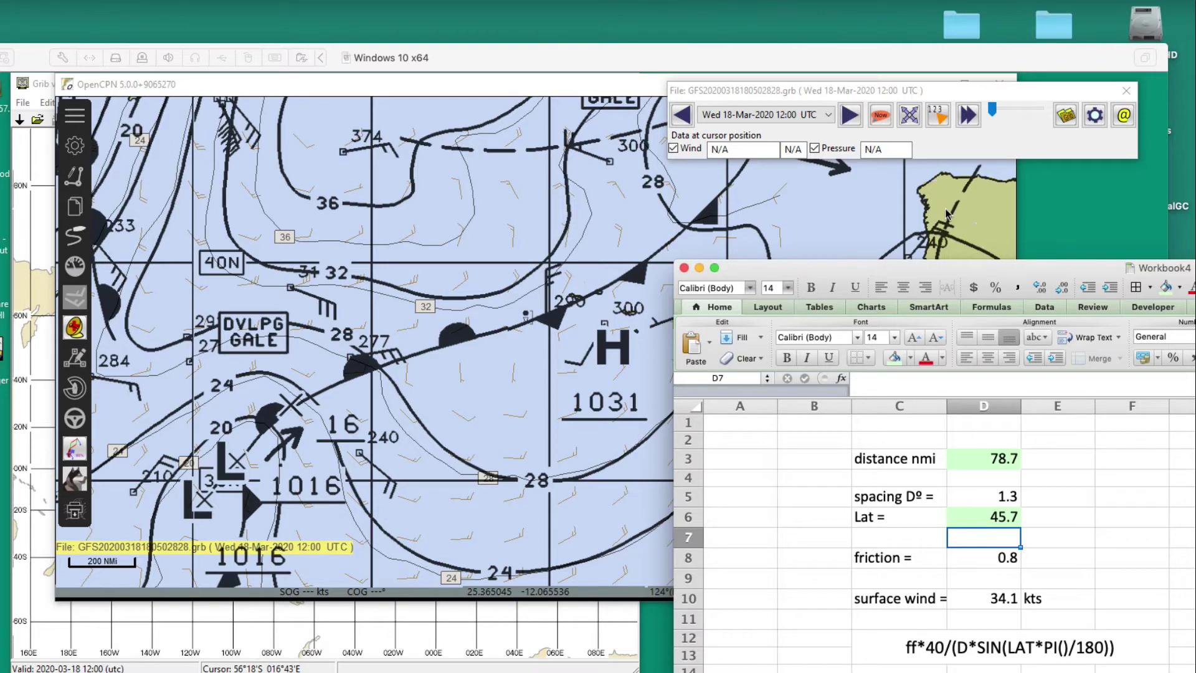
{"action": "left_click_drag", "start_coordinate": [861, 268], "coordinate": [350, 57]}
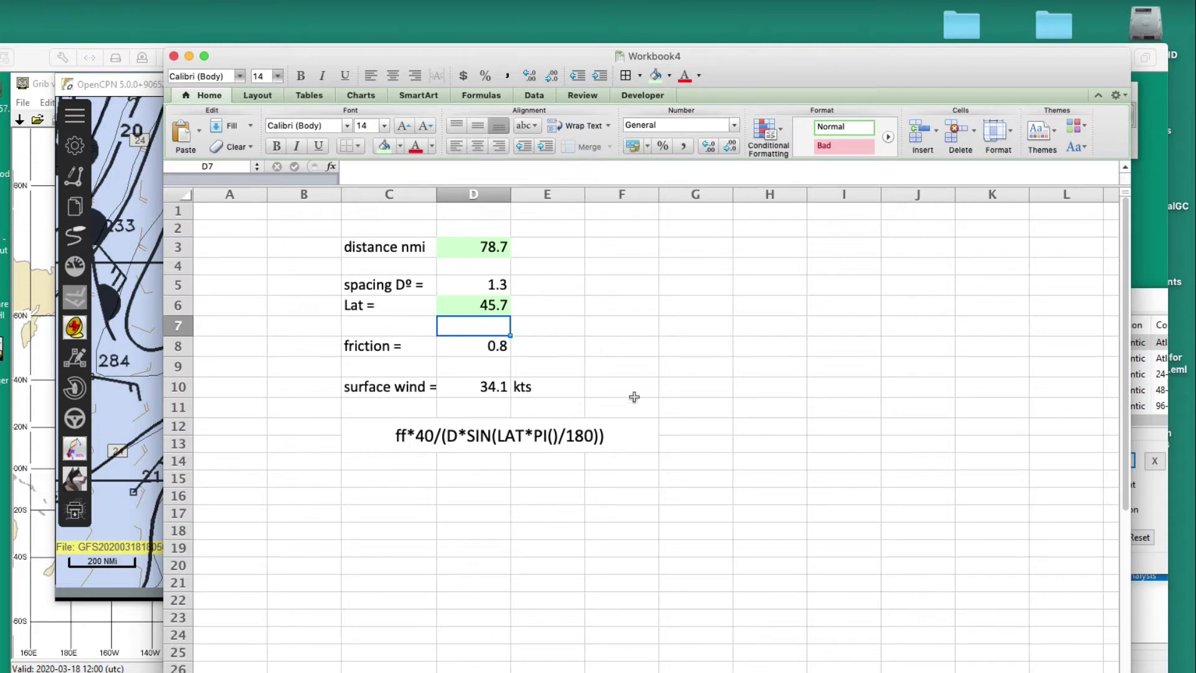
{"action": "left_click_drag", "start_coordinate": [758, 57], "coordinate": [787, 22]}
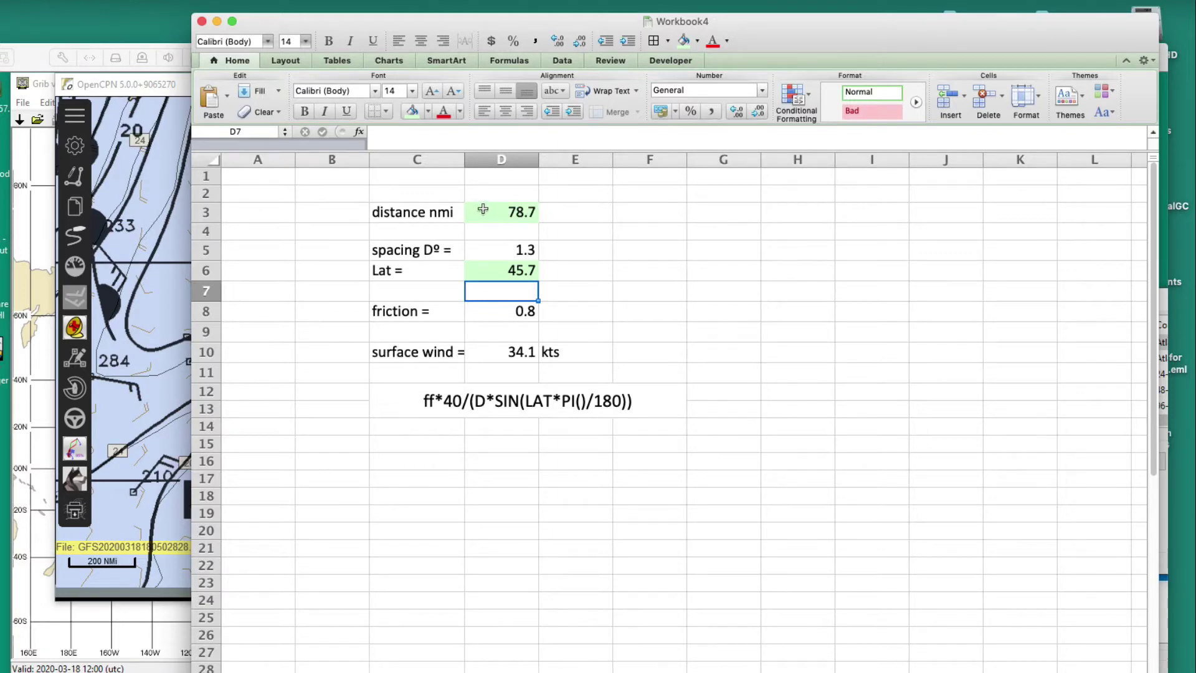
{"action": "left_click", "coordinate": [500, 252]}
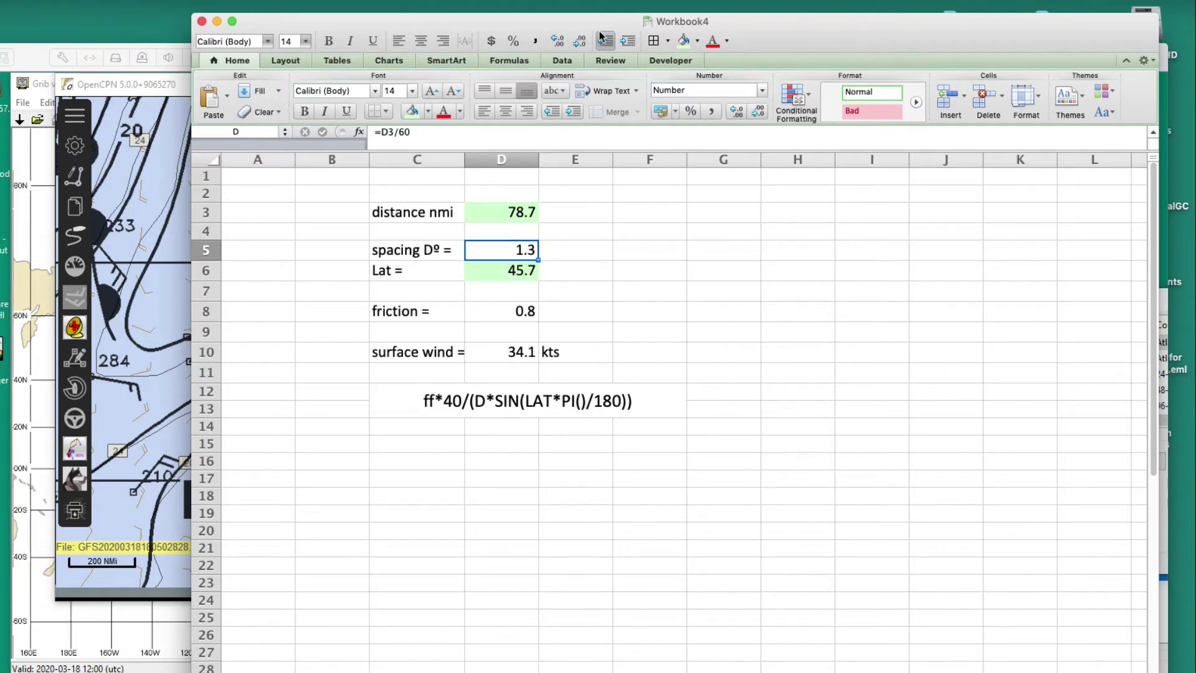
{"action": "left_click_drag", "start_coordinate": [838, 38], "coordinate": [796, 43]}
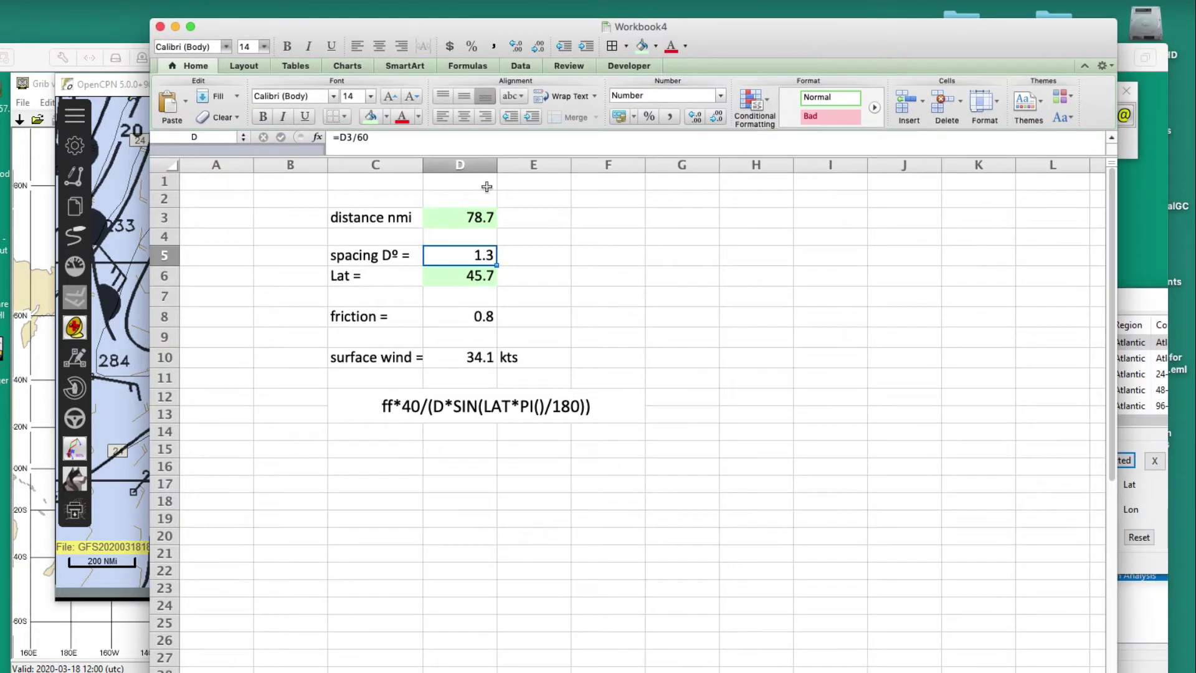
{"action": "left_click", "coordinate": [459, 362]}
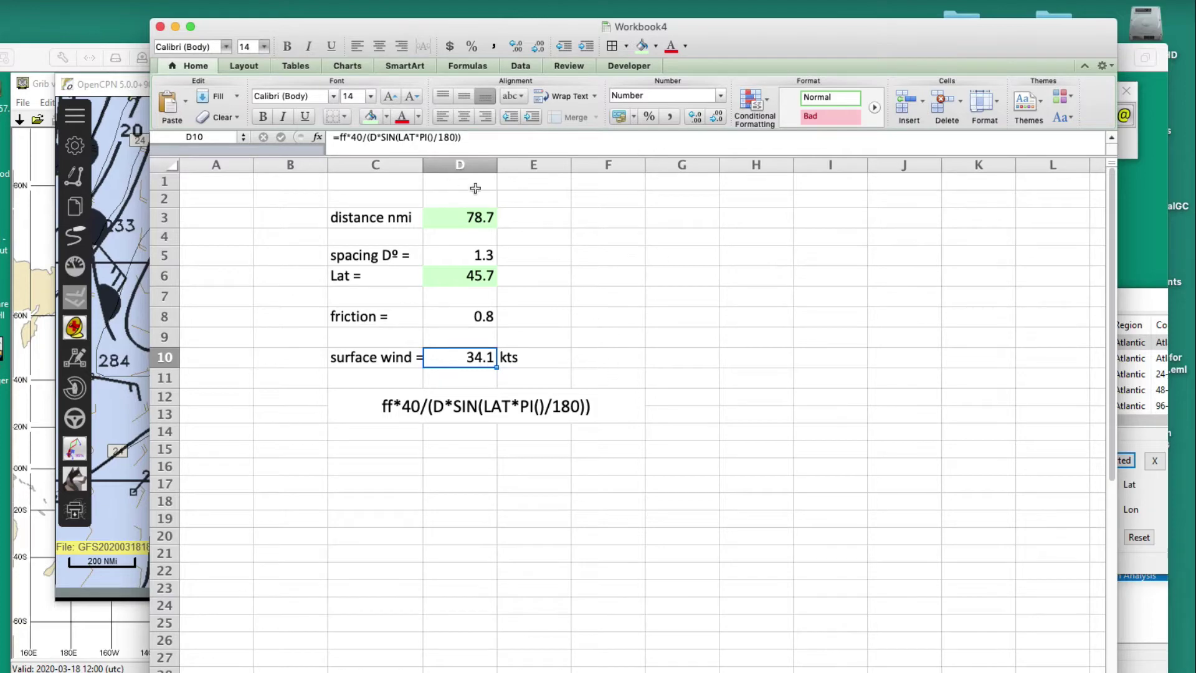
{"action": "left_click_drag", "start_coordinate": [777, 28], "coordinate": [764, 70]}
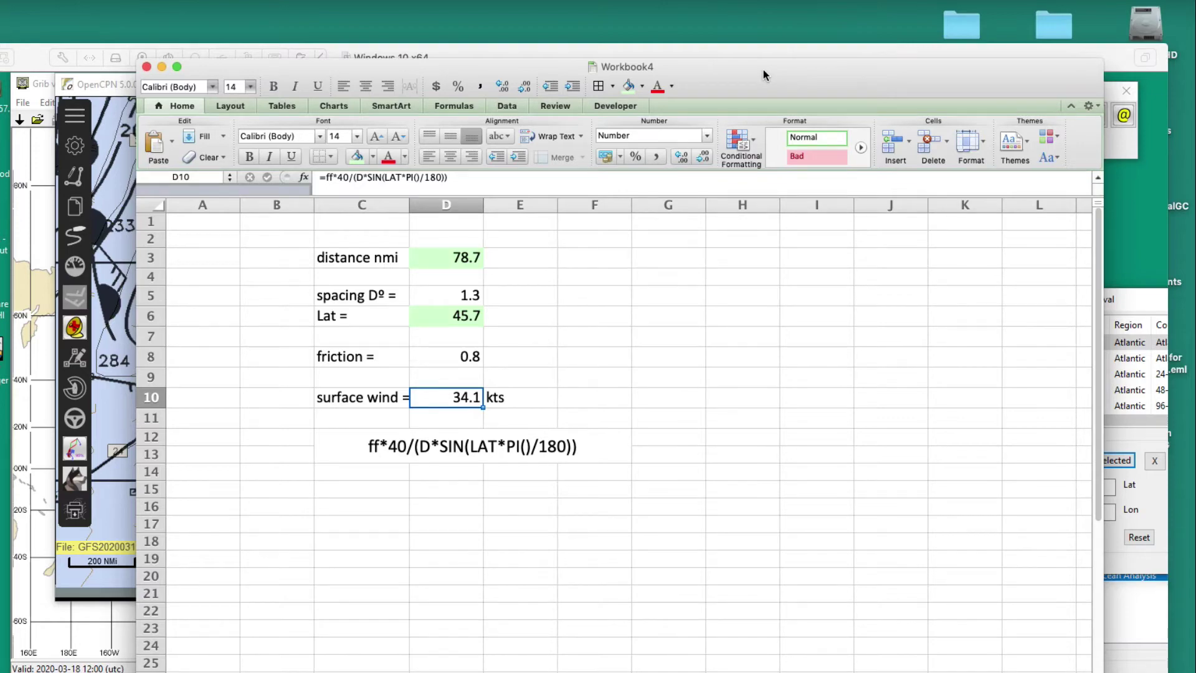
{"action": "double_click", "coordinate": [764, 69]}
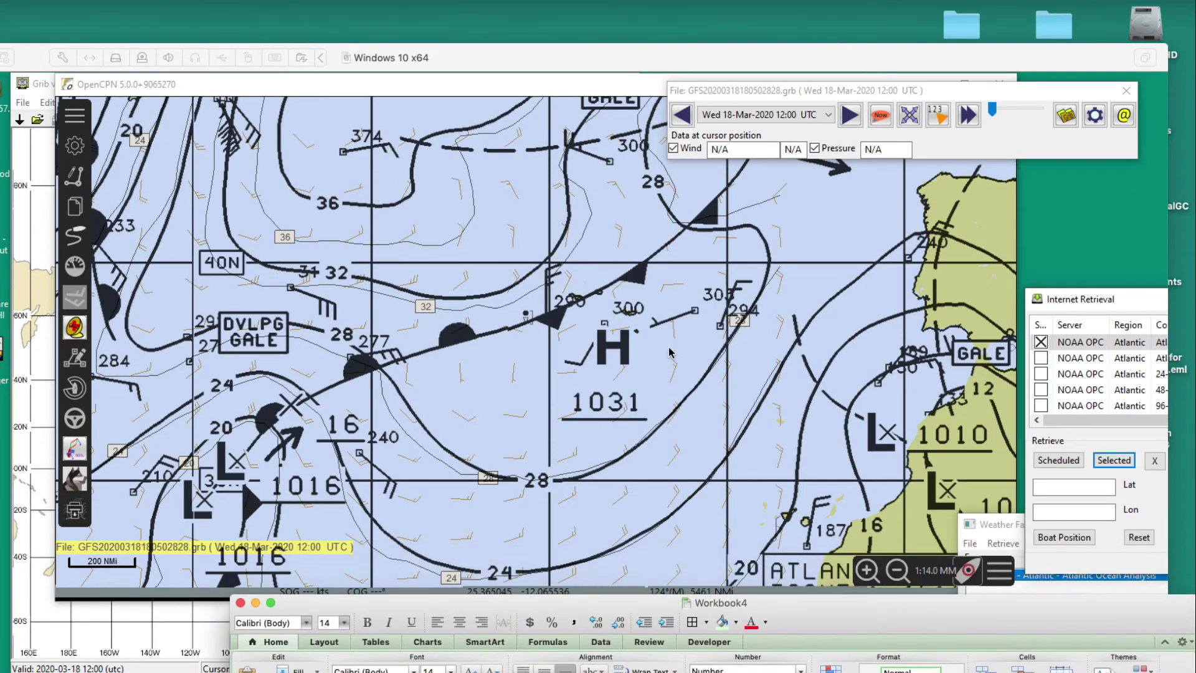
- Measure the distance between the 28 and 24 isobars southeast of the 1031 high on the OpenCPN chart
{"action": "left_click_drag", "start_coordinate": [477, 59], "coordinate": [449, 25]}
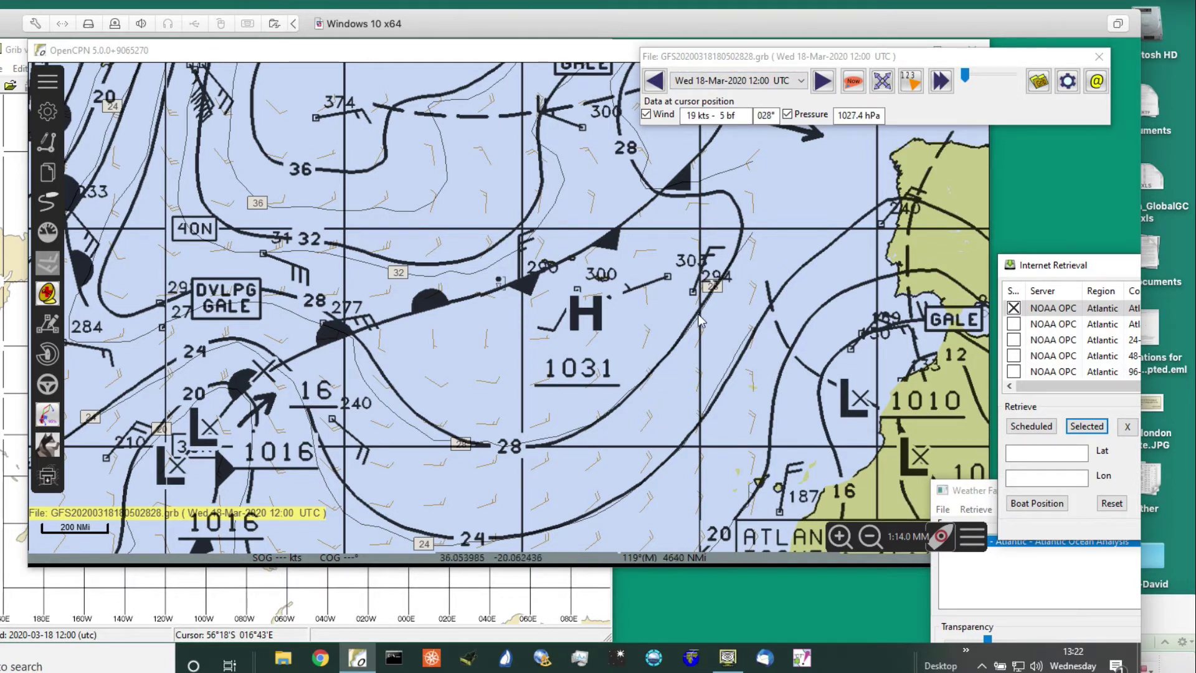
{"action": "right_click", "coordinate": [654, 373]}
{"action": "left_click", "coordinate": [695, 393]}
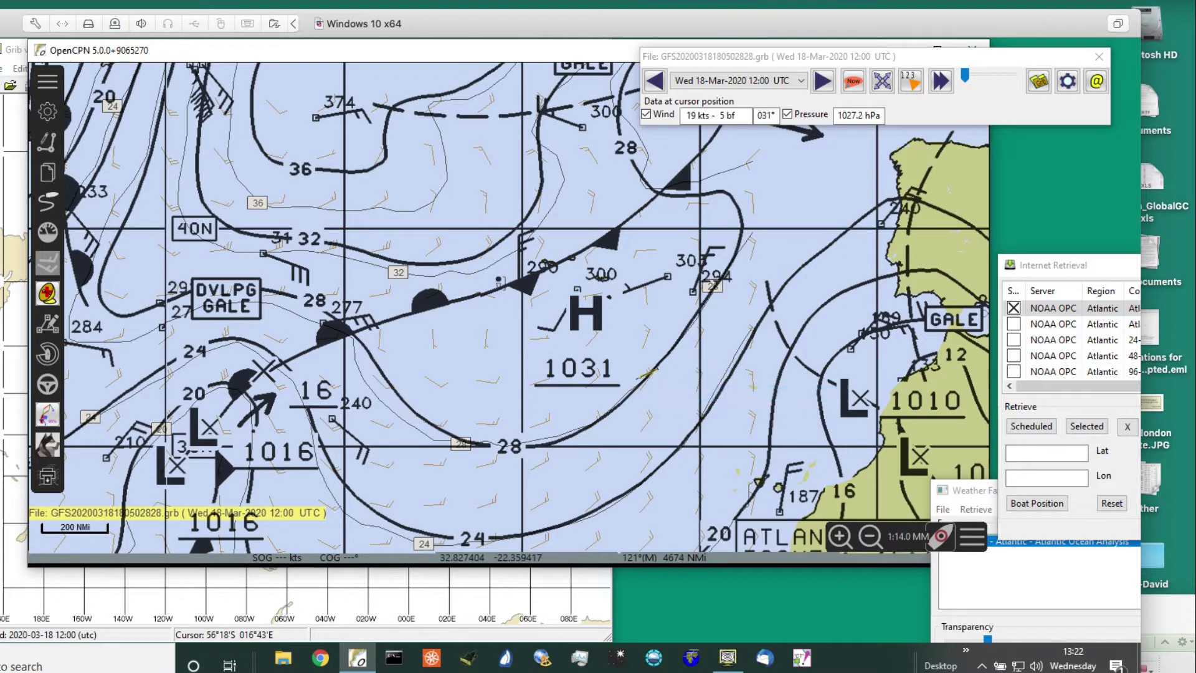
{"action": "left_click", "coordinate": [642, 382]}
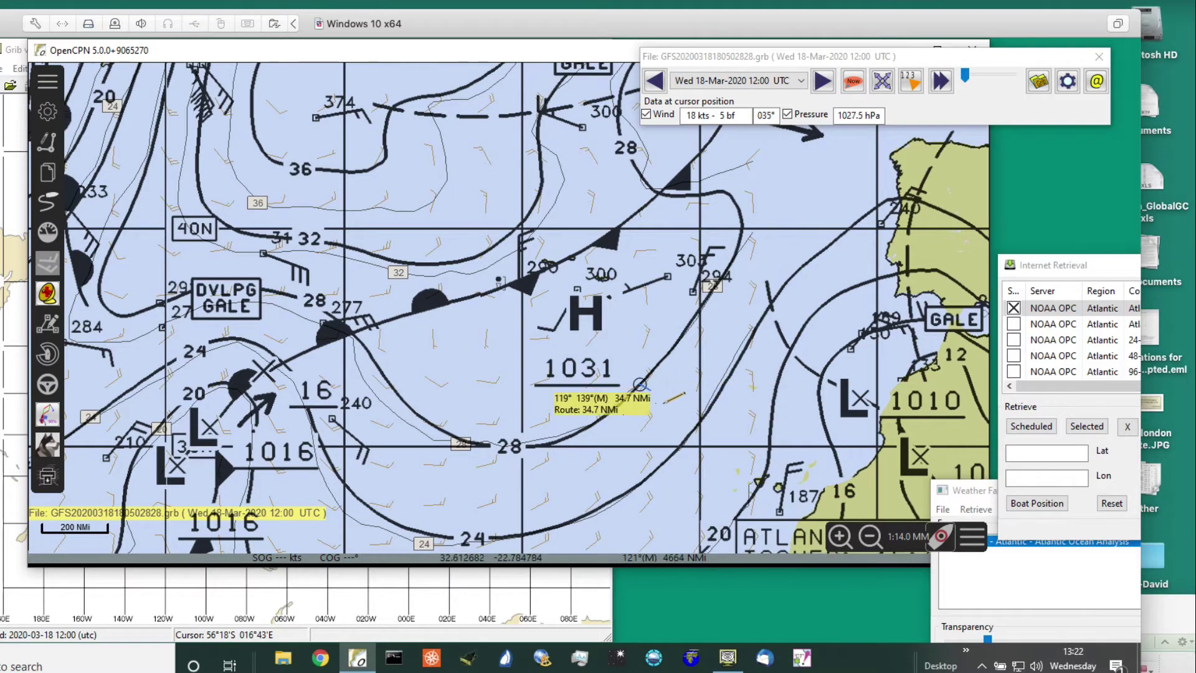
{"action": "left_click_drag", "start_coordinate": [687, 424], "coordinate": [735, 461]}
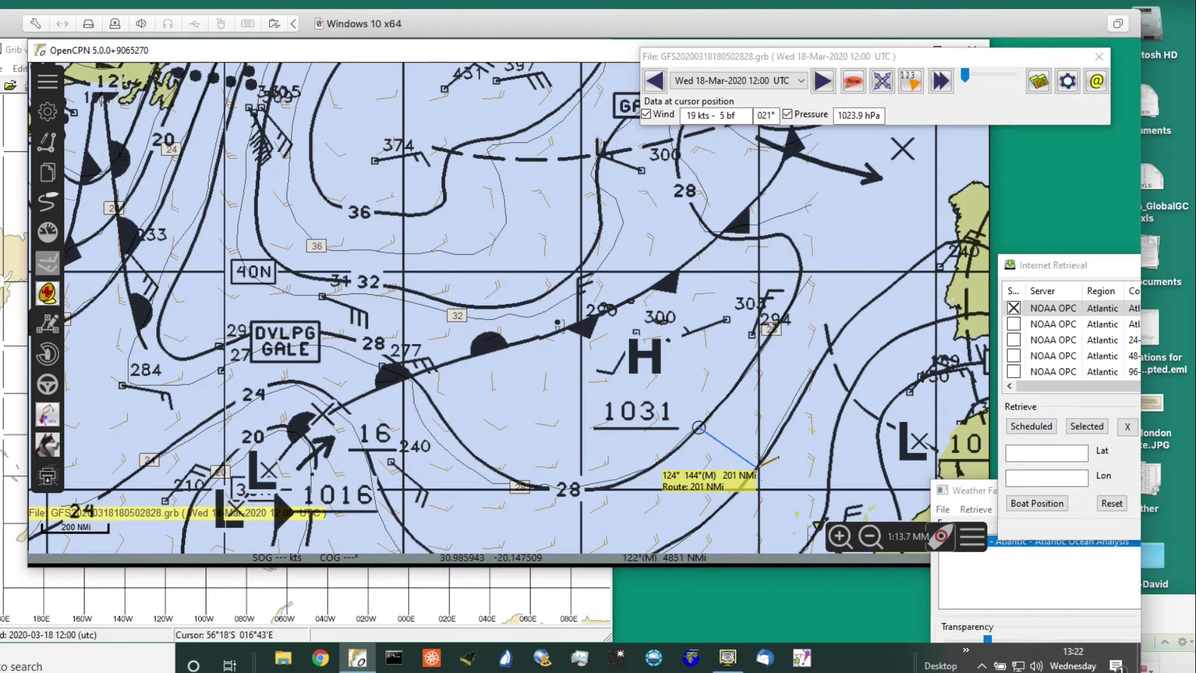
{"action": "left_click", "coordinate": [757, 466]}
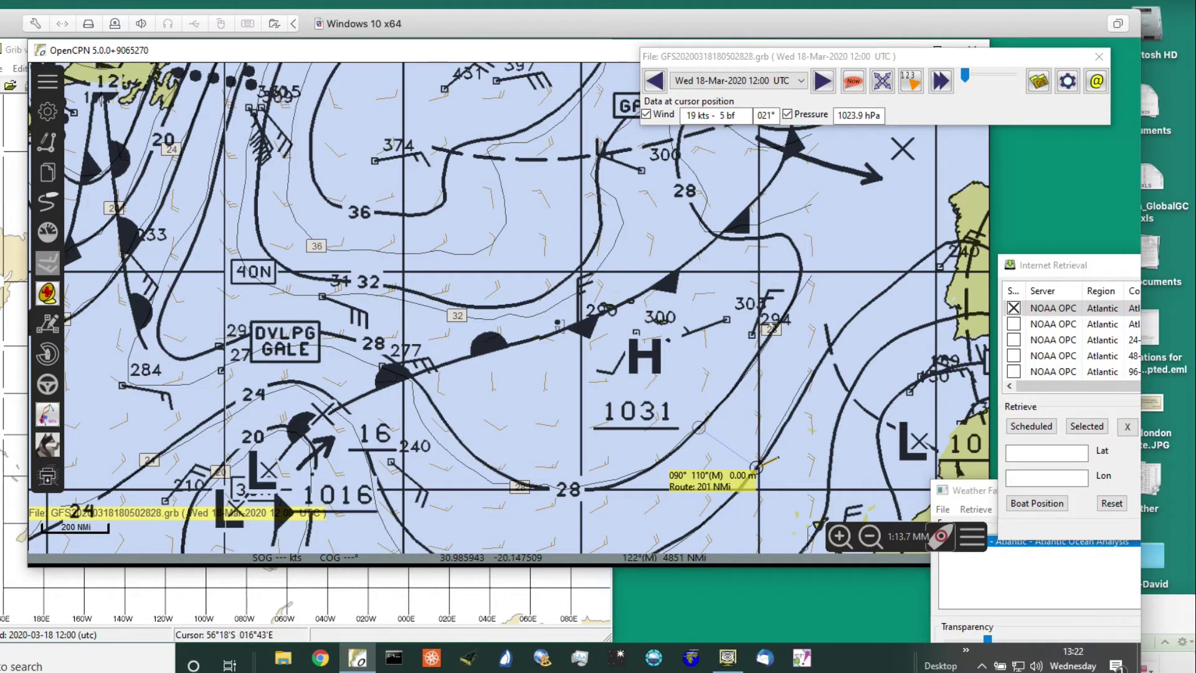
{"action": "left_click_drag", "start_coordinate": [752, 441], "coordinate": [679, 366]}
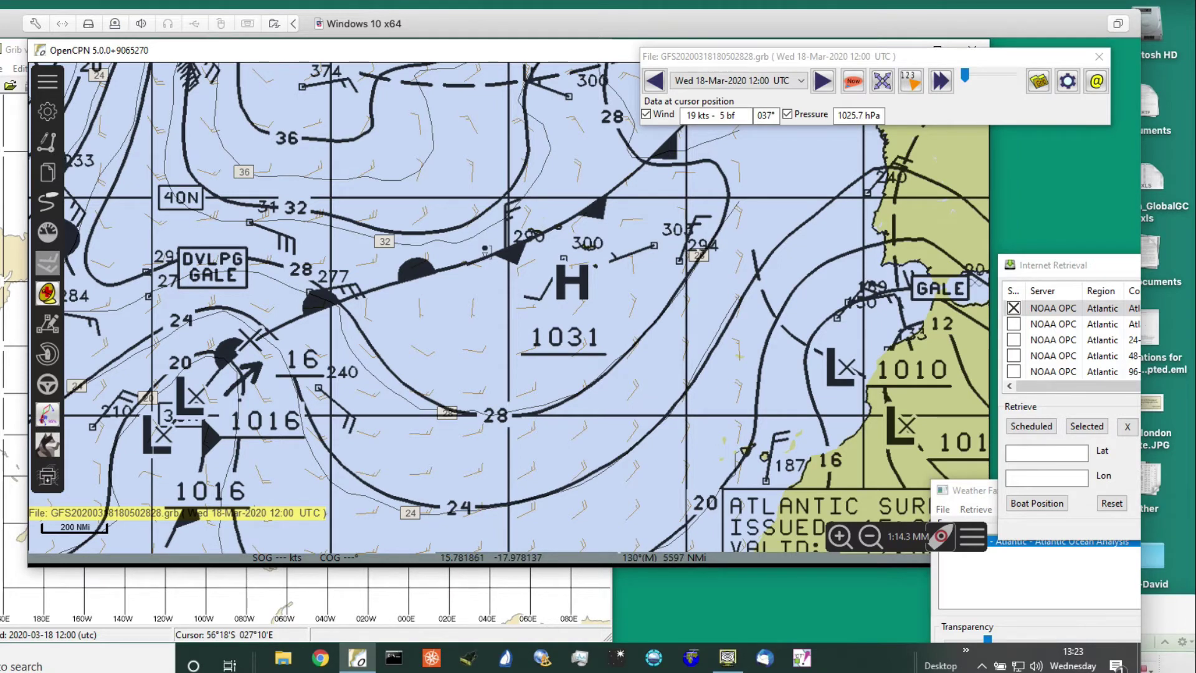
- Switch to Workbook4 in Excel and set the latitude to 31.5 and the distance to 200 nmi
{"action": "key", "text": "super+Tab"}
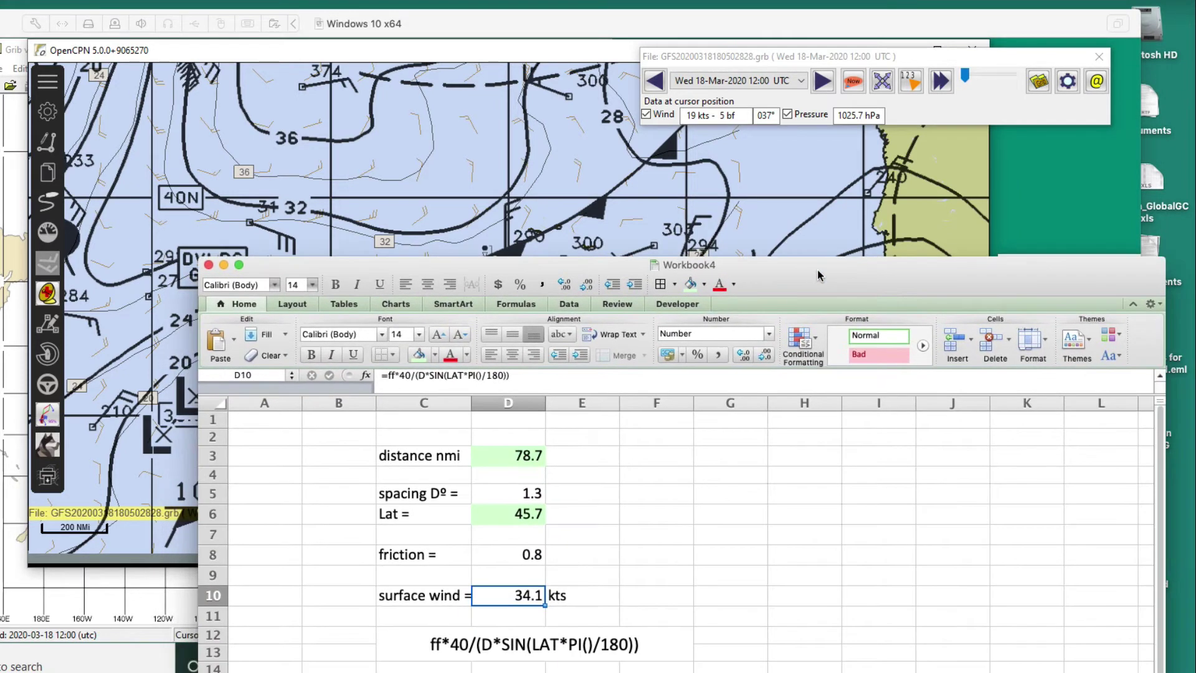
{"action": "left_click", "coordinate": [492, 513]}
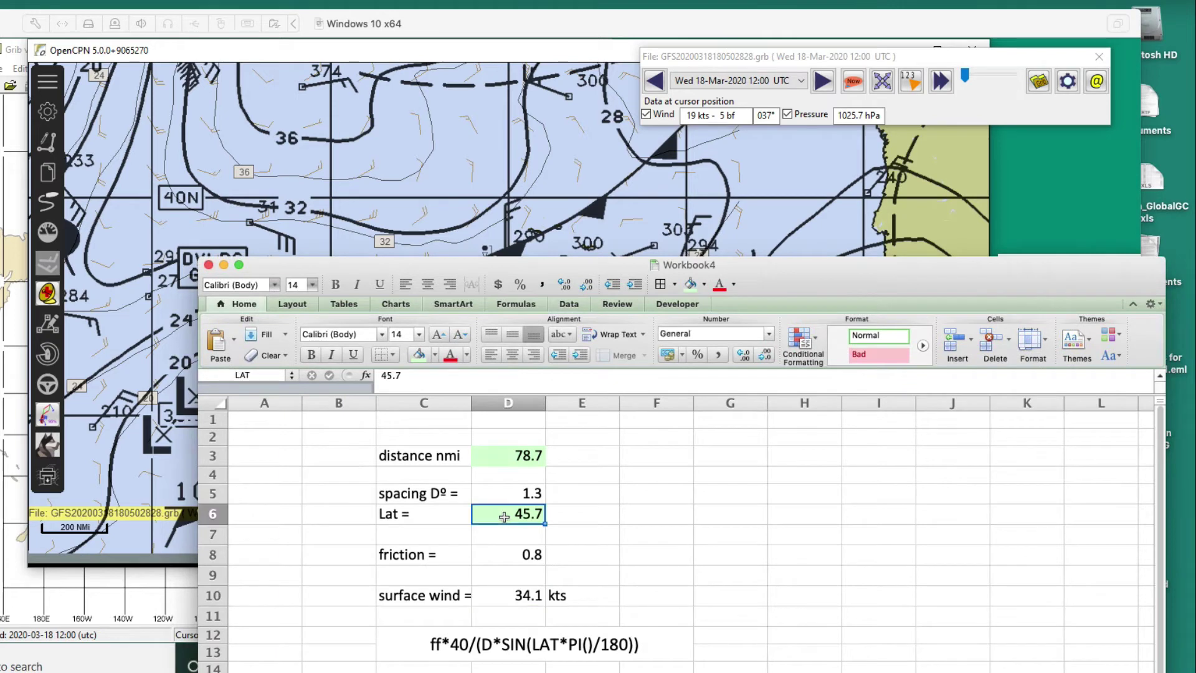
{"action": "type", "text": "31.5"}
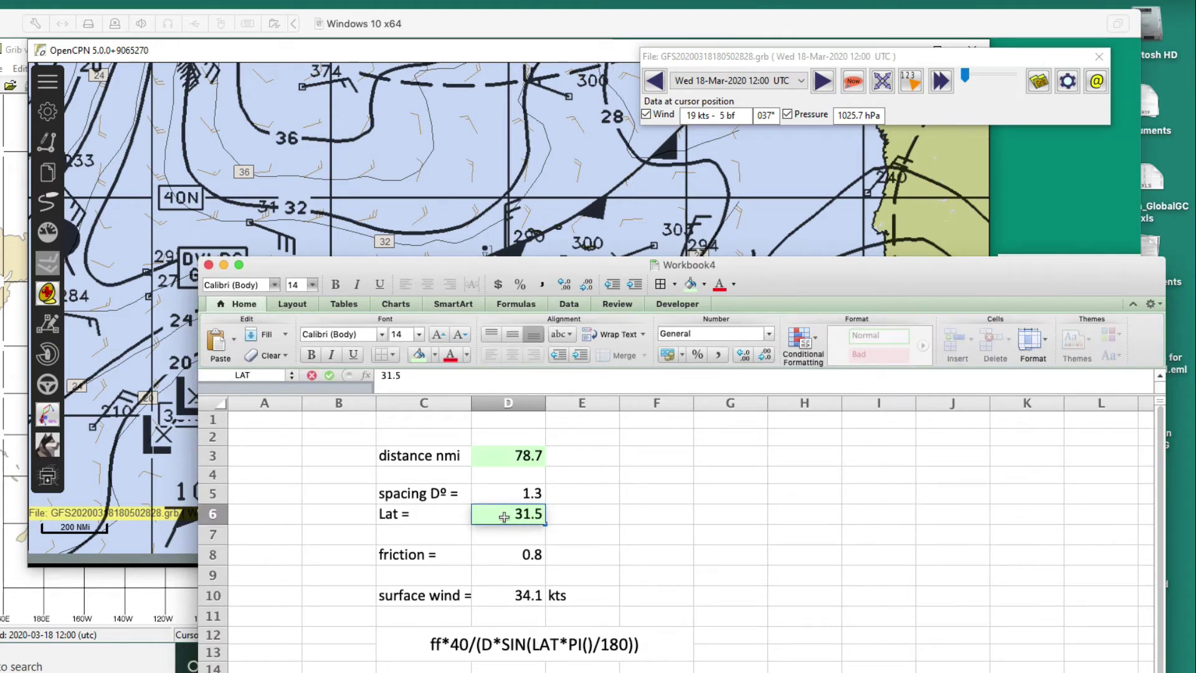
{"action": "left_click", "coordinate": [499, 458]}
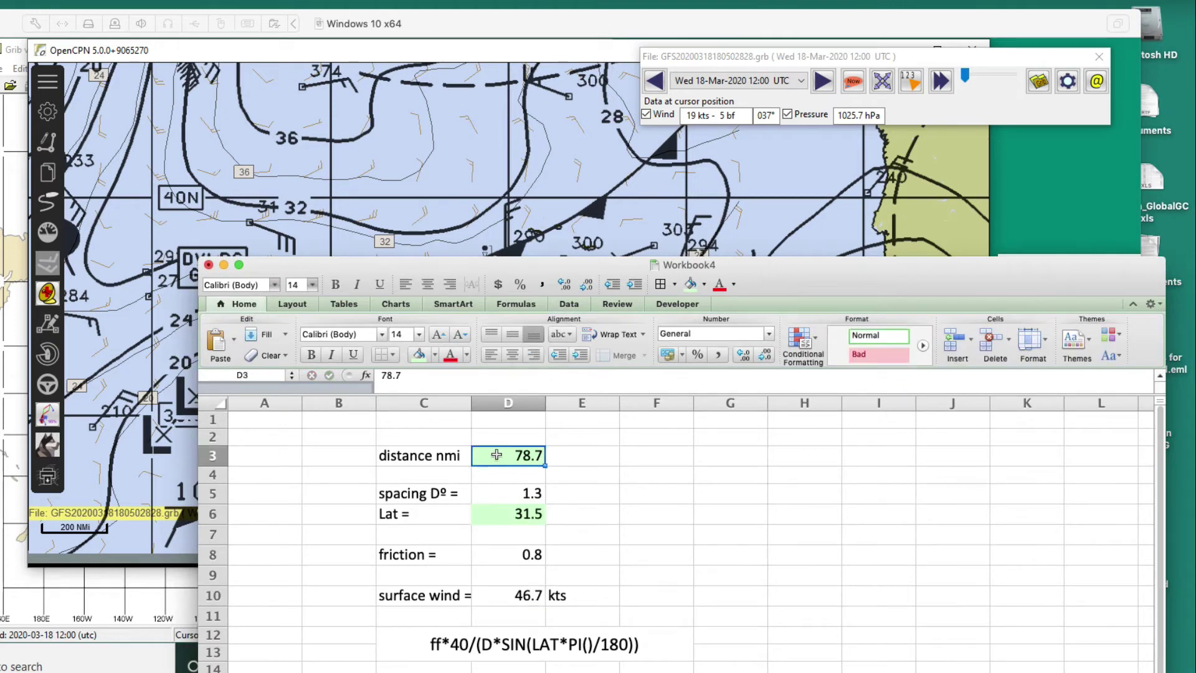
{"action": "type", "text": "200"}
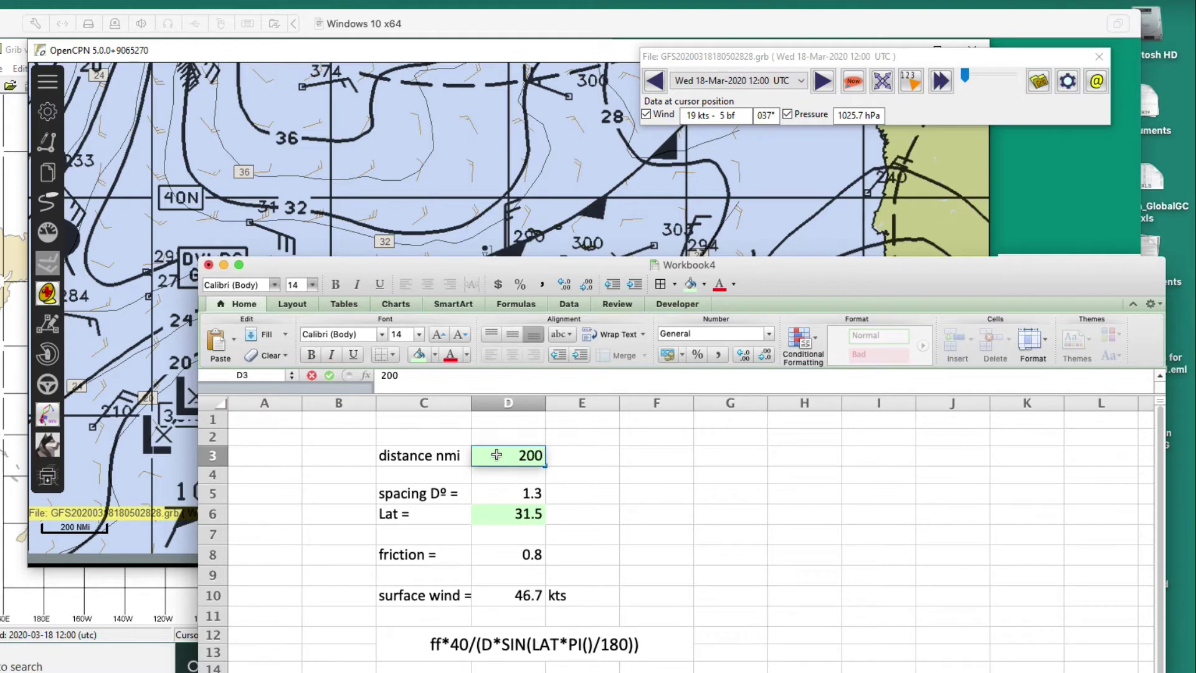
{"action": "left_click", "coordinate": [569, 518]}
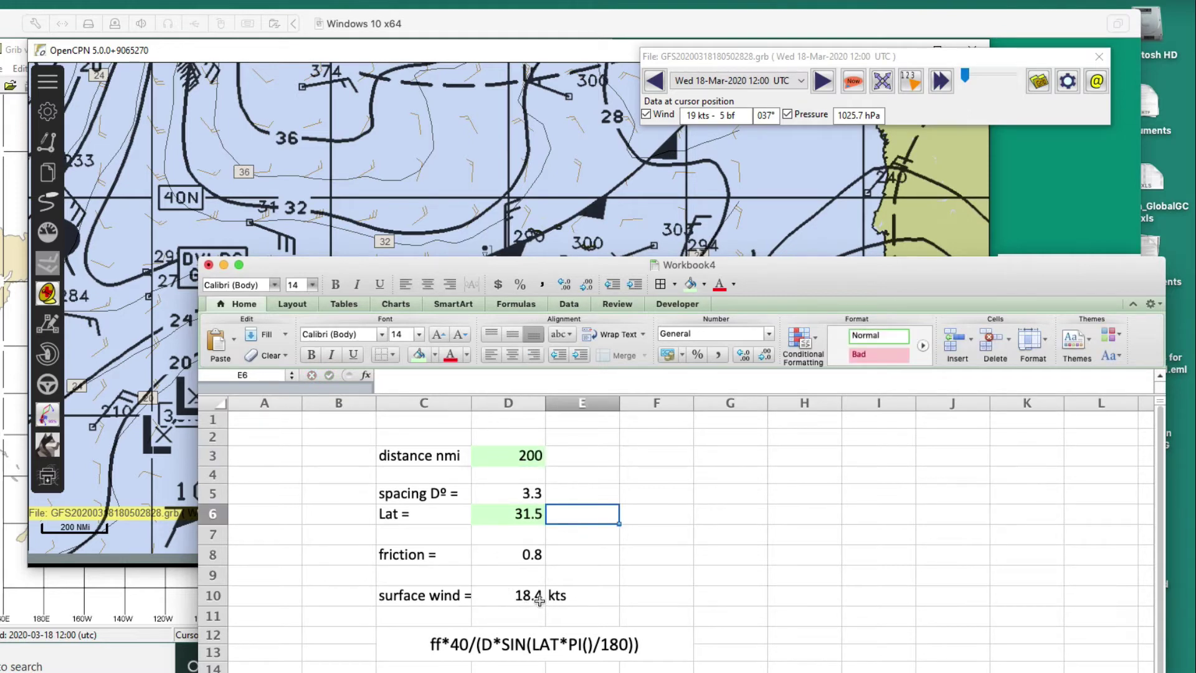
- Move the workbook clear of the OpenCPN chart and reposition the GRIB data window just above the 1031 high
{"action": "left_click_drag", "start_coordinate": [772, 280], "coordinate": [781, 523]}
{"action": "left_click", "coordinate": [635, 408]}
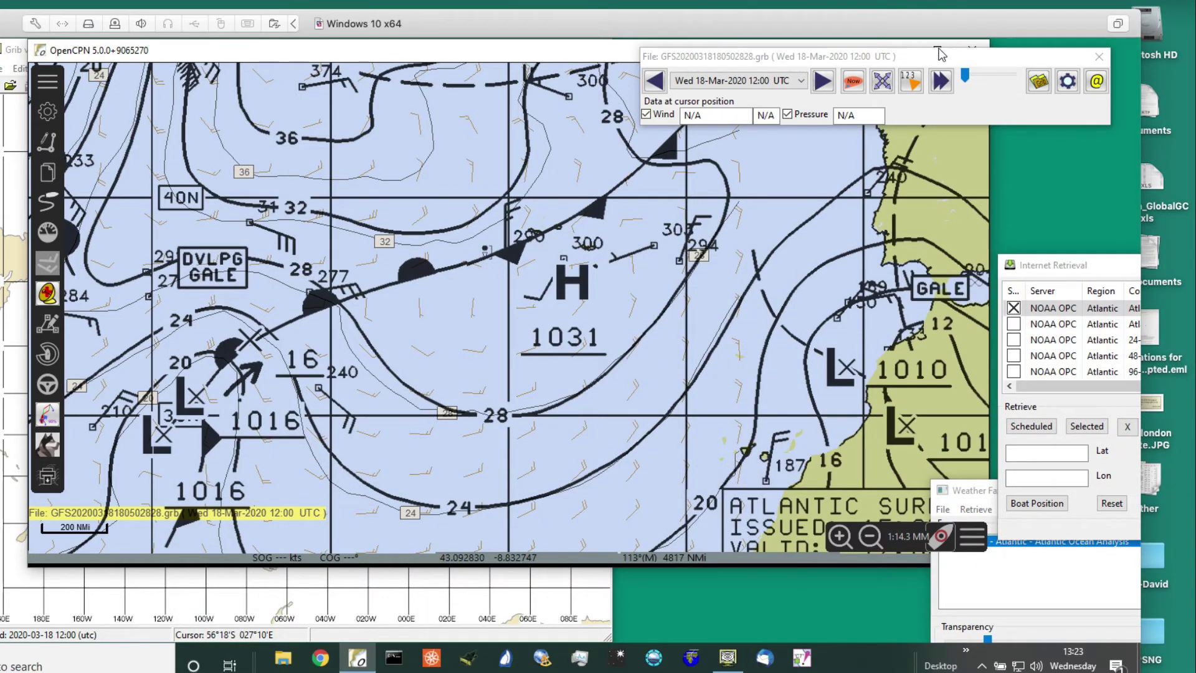
{"action": "left_click_drag", "start_coordinate": [941, 55], "coordinate": [835, 164]}
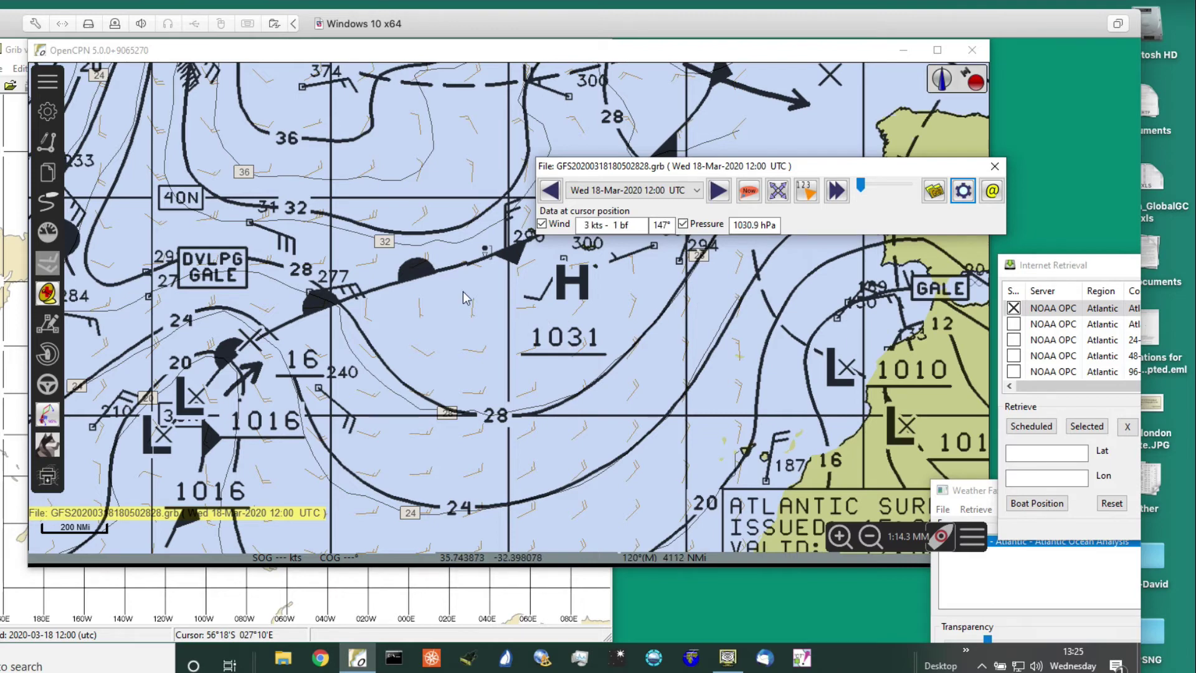
- Try to measure the spacing between isobars northwest of the 1040 high, beside the DVLPG STORM label
{"action": "left_click_drag", "start_coordinate": [464, 298], "coordinate": [603, 431]}
{"action": "left_click_drag", "start_coordinate": [540, 248], "coordinate": [457, 381]}
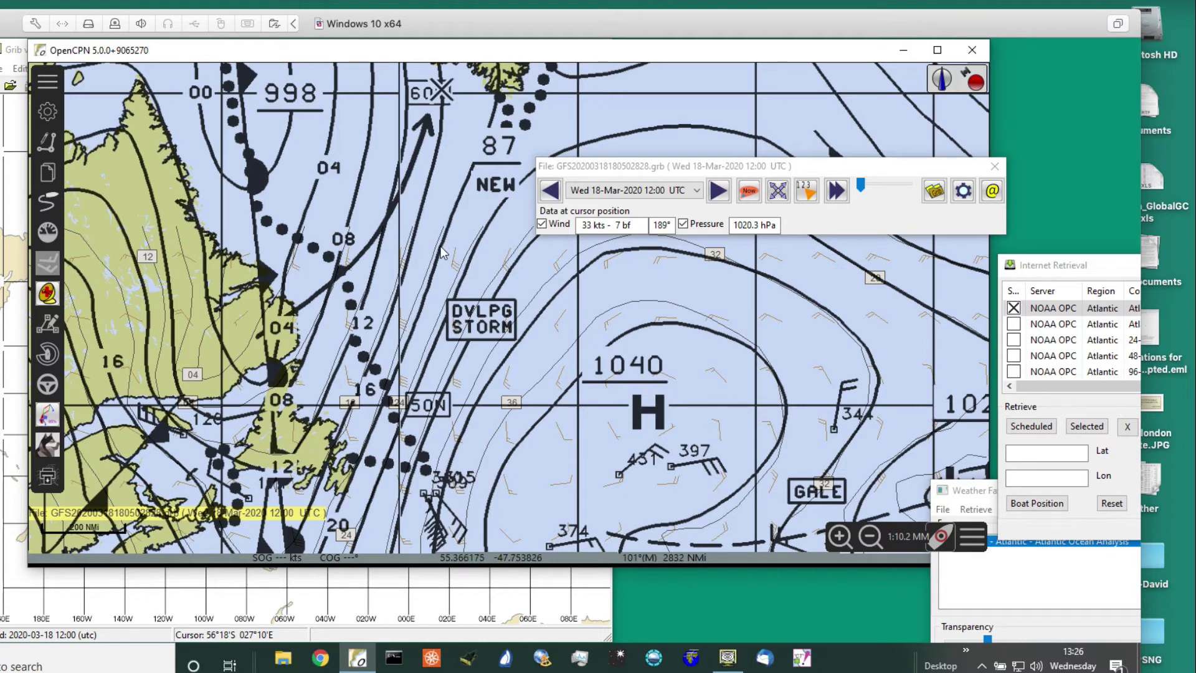
{"action": "right_click", "coordinate": [442, 251]}
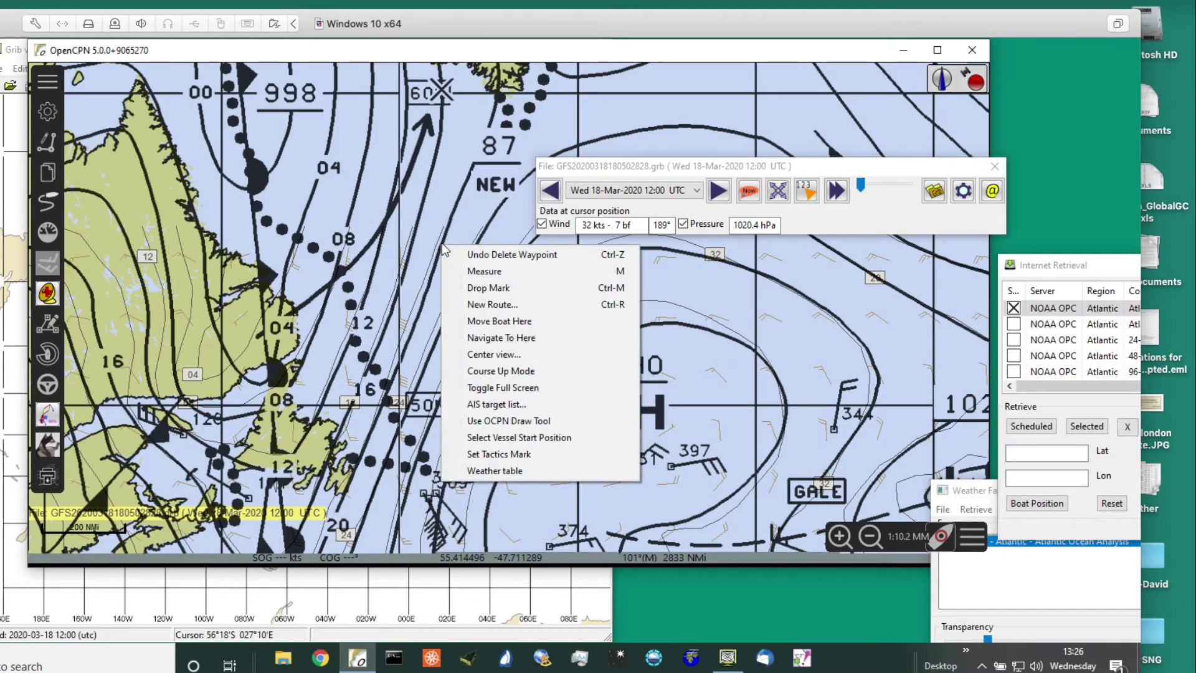
{"action": "left_click", "coordinate": [472, 272]}
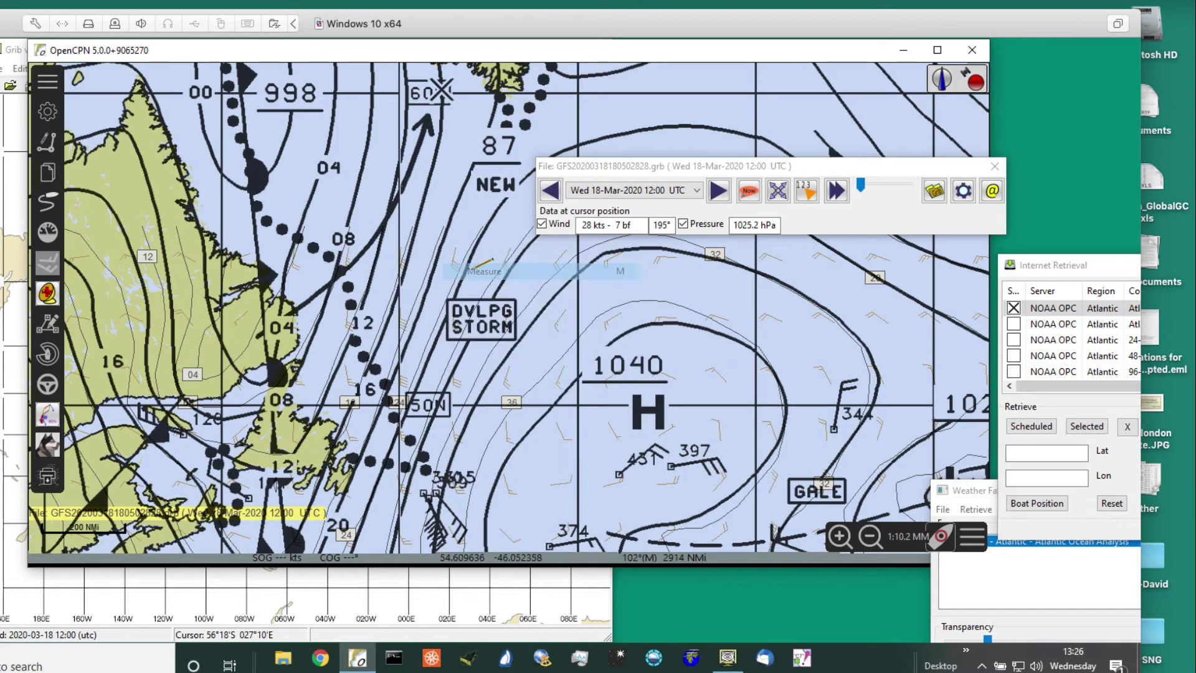
{"action": "left_click", "coordinate": [442, 243]}
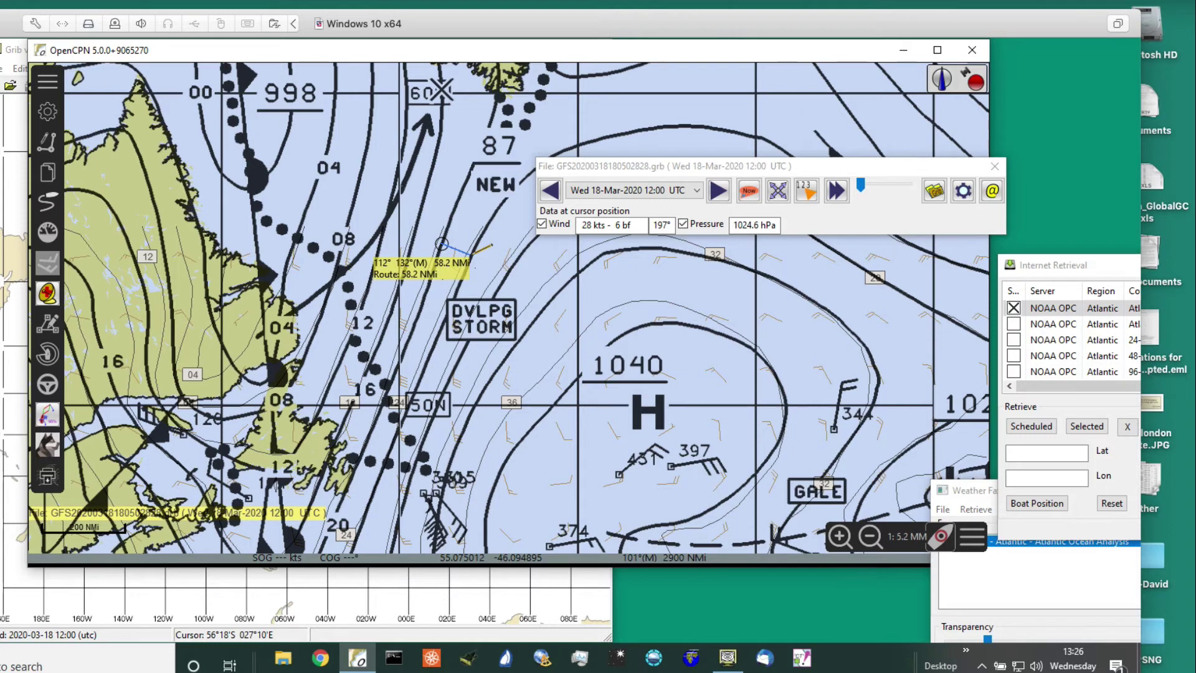
{"action": "scroll", "coordinate": [442, 243], "scroll_direction": "up", "scroll_amount": 2}
{"action": "scroll", "coordinate": [472, 254], "scroll_direction": "down", "scroll_amount": 1}
{"action": "scroll", "coordinate": [472, 254], "scroll_direction": "down", "scroll_amount": 1}
{"action": "scroll", "coordinate": [471, 254], "scroll_direction": "up", "scroll_amount": 1}
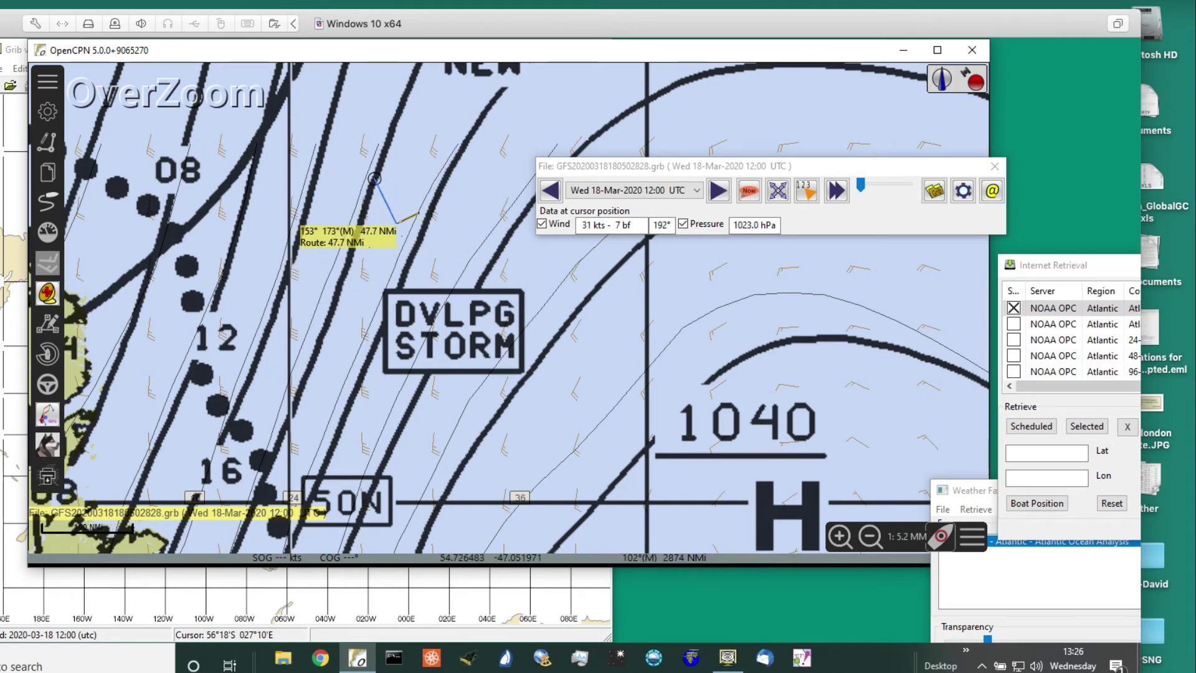
{"action": "scroll", "coordinate": [441, 244], "scroll_direction": "down", "scroll_amount": 1}
{"action": "scroll", "coordinate": [441, 244], "scroll_direction": "up", "scroll_amount": 1}
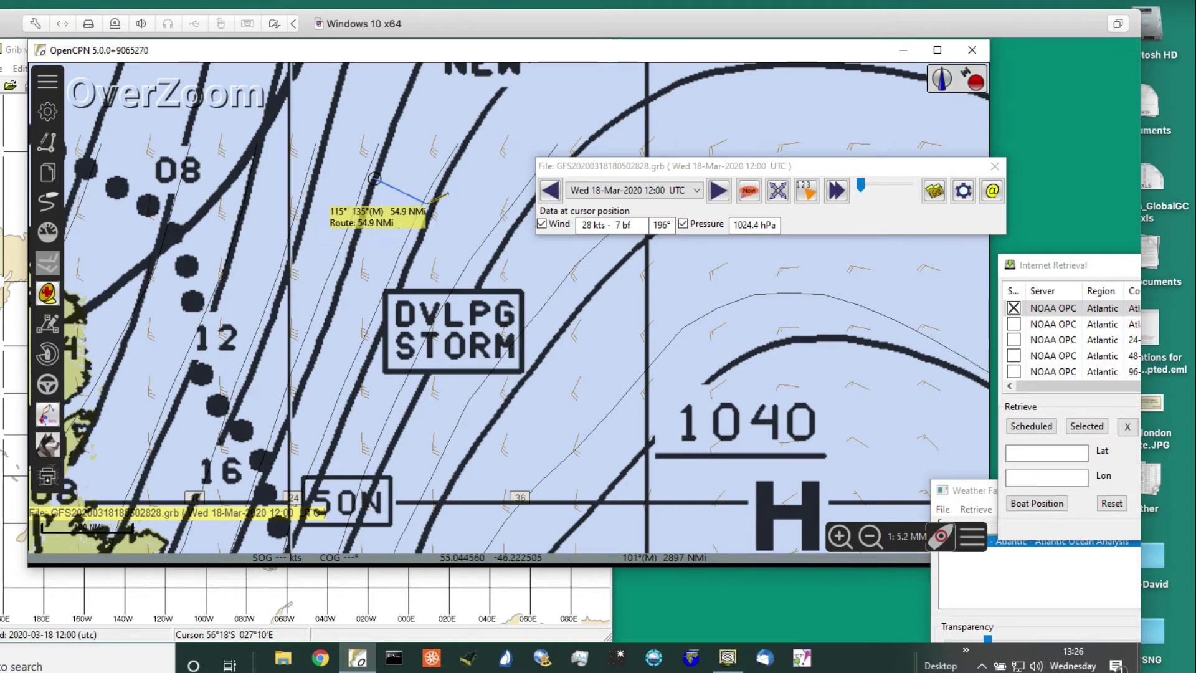
{"action": "scroll", "coordinate": [424, 202], "scroll_direction": "up", "scroll_amount": 1}
{"action": "scroll", "coordinate": [424, 202], "scroll_direction": "down", "scroll_amount": 1}
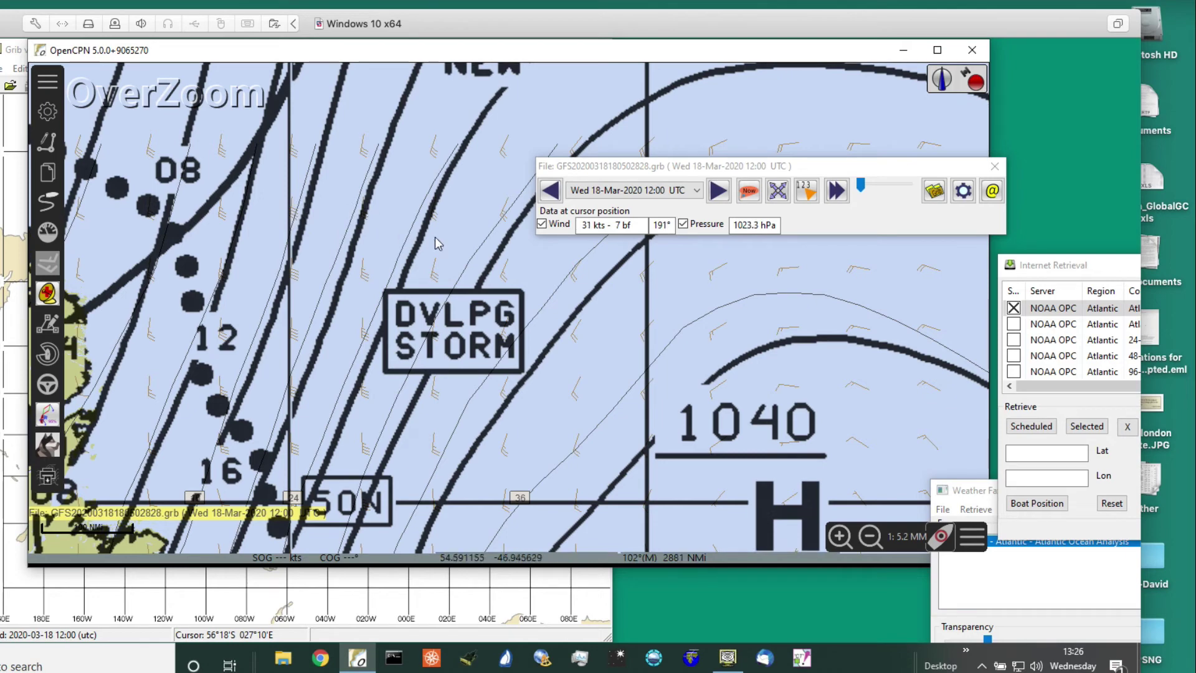
- Measure the distance between the two adjacent isobars southwest of the NEW label, near 56°N 48°W
{"action": "scroll", "coordinate": [571, 297], "scroll_direction": "up", "scroll_amount": 1}
{"action": "scroll", "coordinate": [571, 294], "scroll_direction": "down", "scroll_amount": 1}
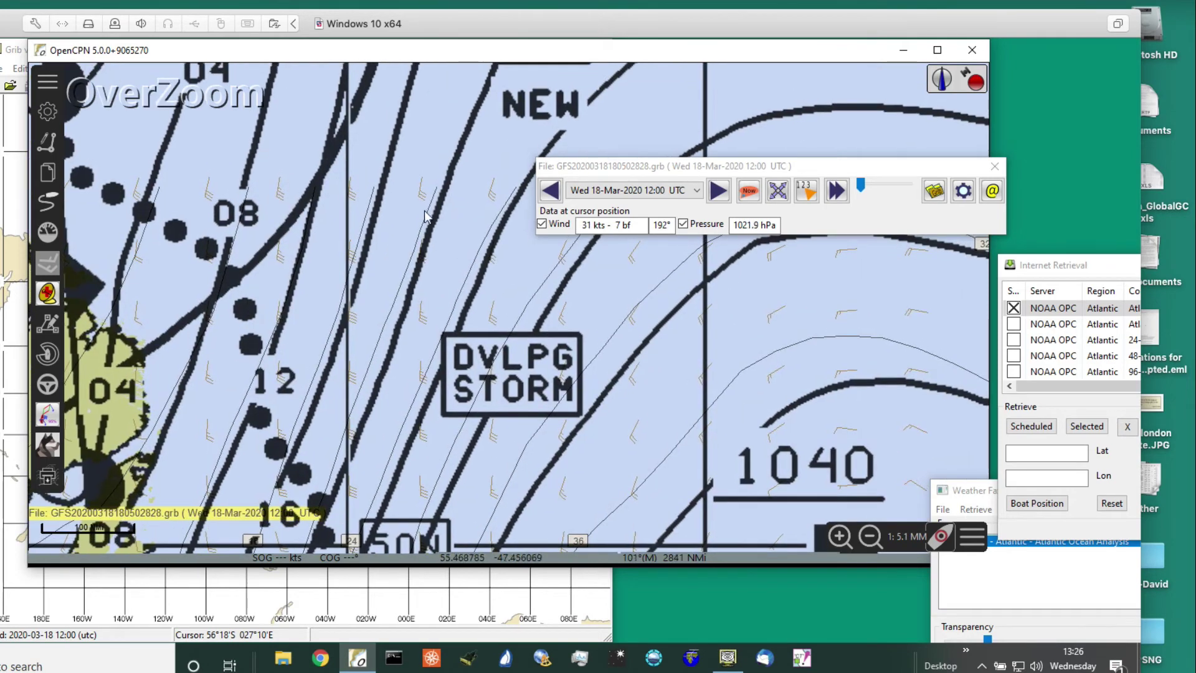
{"action": "scroll", "coordinate": [399, 219], "scroll_direction": "up", "scroll_amount": 1}
{"action": "scroll", "coordinate": [399, 219], "scroll_direction": "down", "scroll_amount": 1}
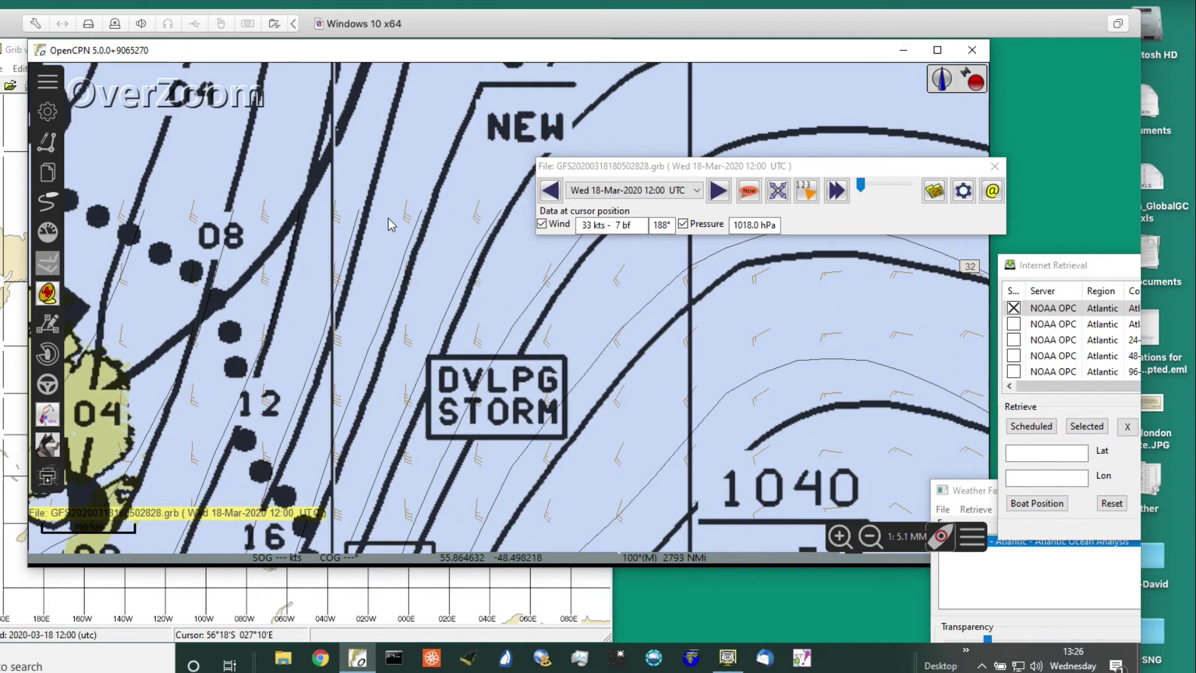
{"action": "scroll", "coordinate": [388, 218], "scroll_direction": "up", "scroll_amount": 2}
{"action": "scroll", "coordinate": [446, 313], "scroll_direction": "up", "scroll_amount": 1}
{"action": "scroll", "coordinate": [446, 313], "scroll_direction": "down", "scroll_amount": 1}
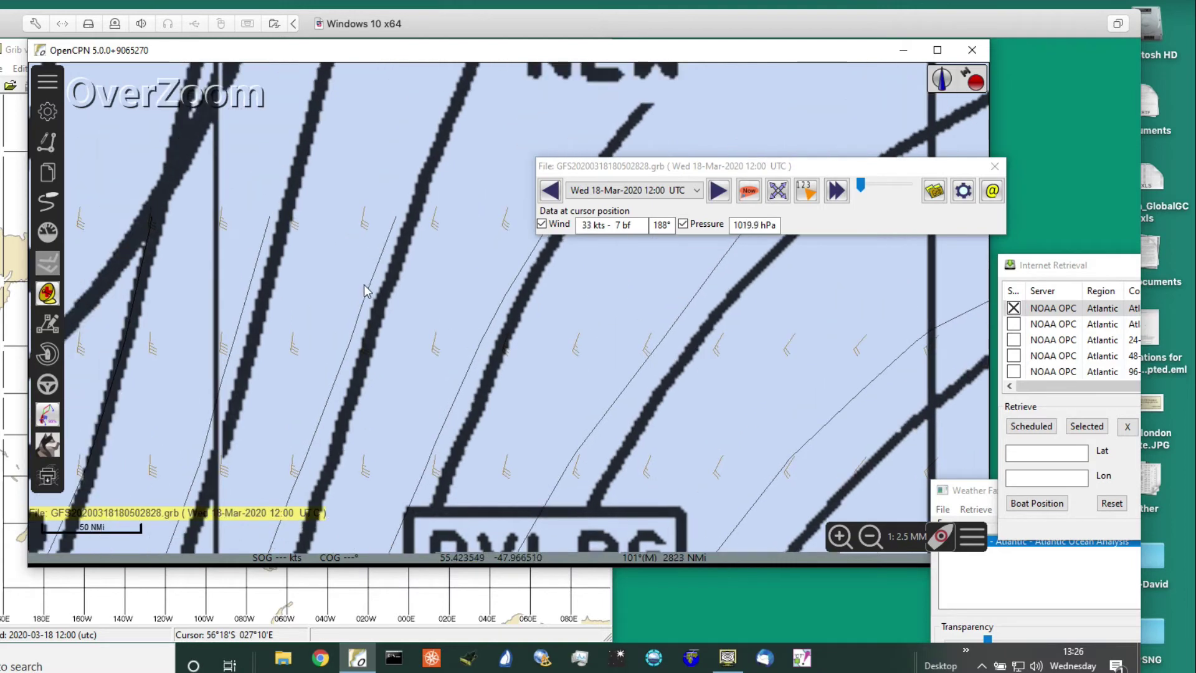
{"action": "scroll", "coordinate": [390, 335], "scroll_direction": "up", "scroll_amount": 1}
{"action": "scroll", "coordinate": [394, 342], "scroll_direction": "down", "scroll_amount": 1}
{"action": "left_click_drag", "start_coordinate": [394, 344], "coordinate": [398, 301]}
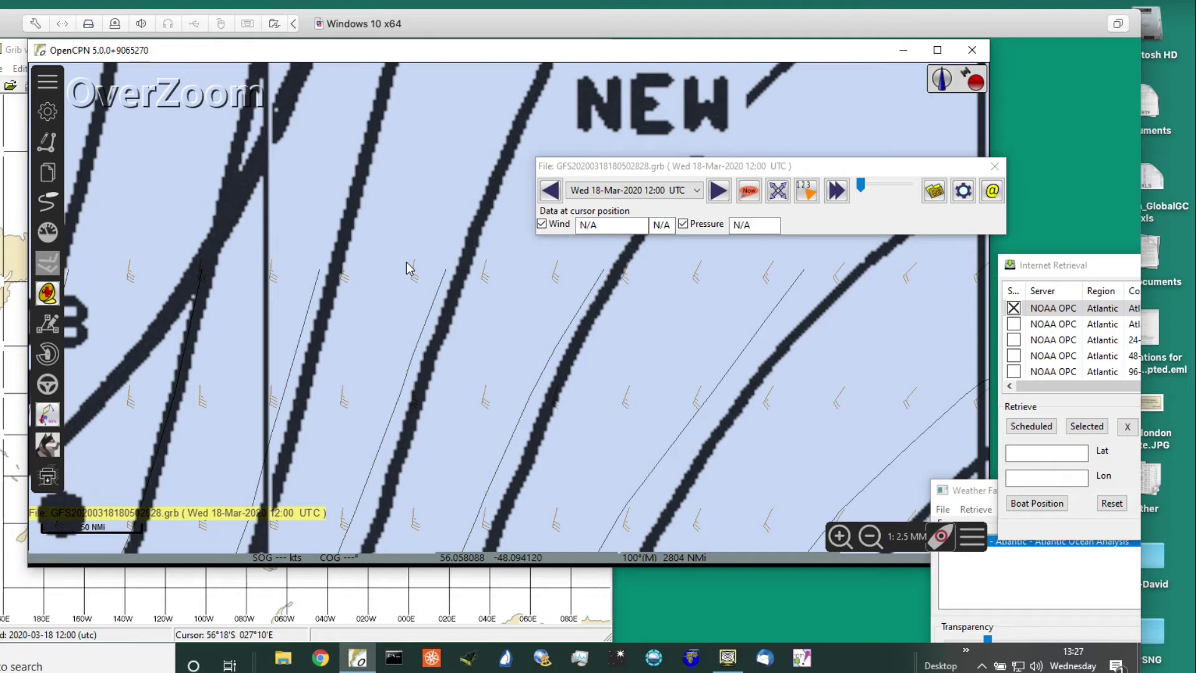
{"action": "right_click", "coordinate": [347, 237]}
{"action": "left_click", "coordinate": [398, 264]}
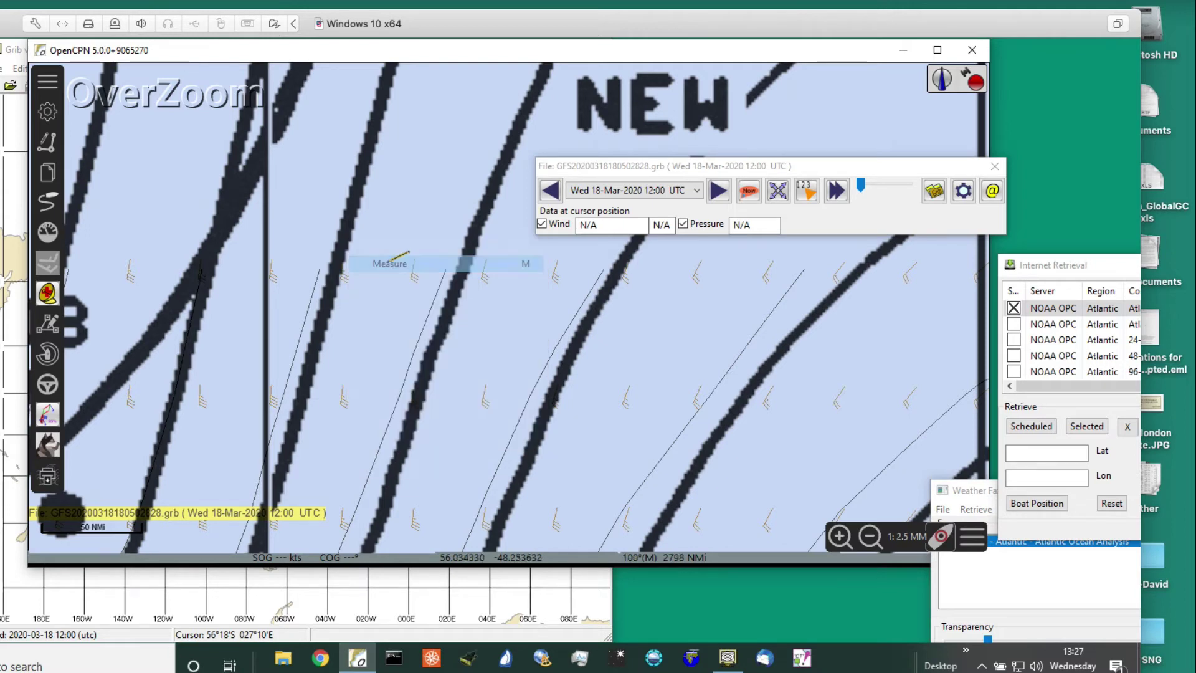
{"action": "left_click", "coordinate": [341, 240]}
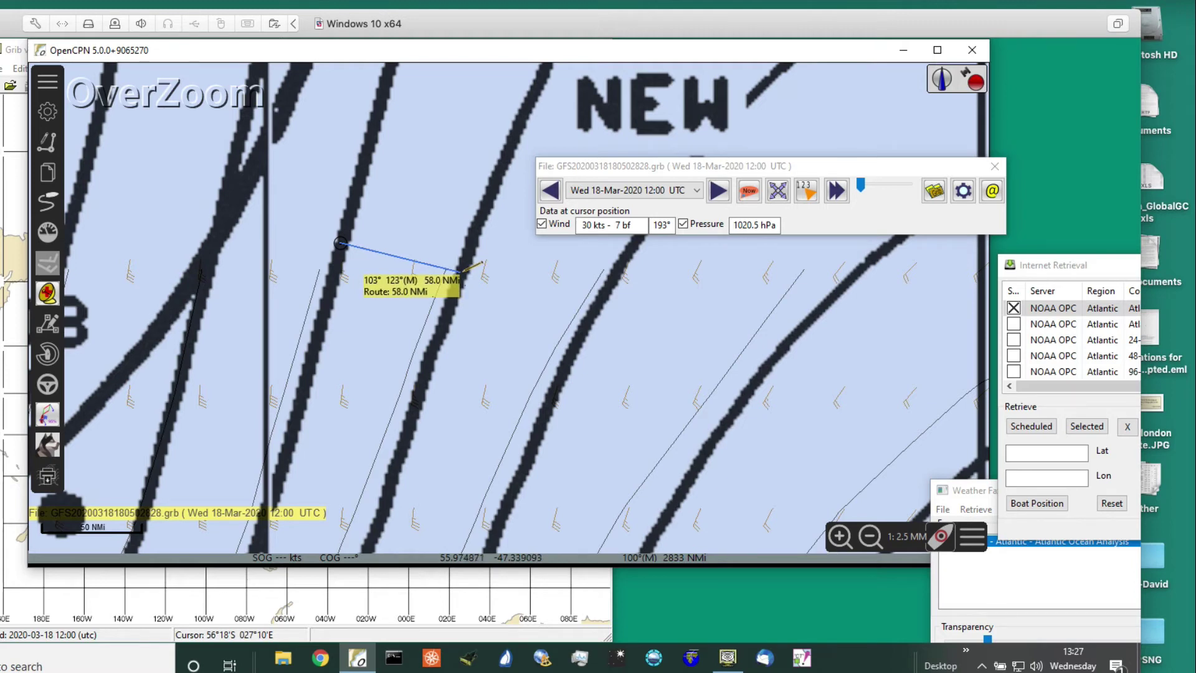
{"action": "left_click", "coordinate": [461, 270]}
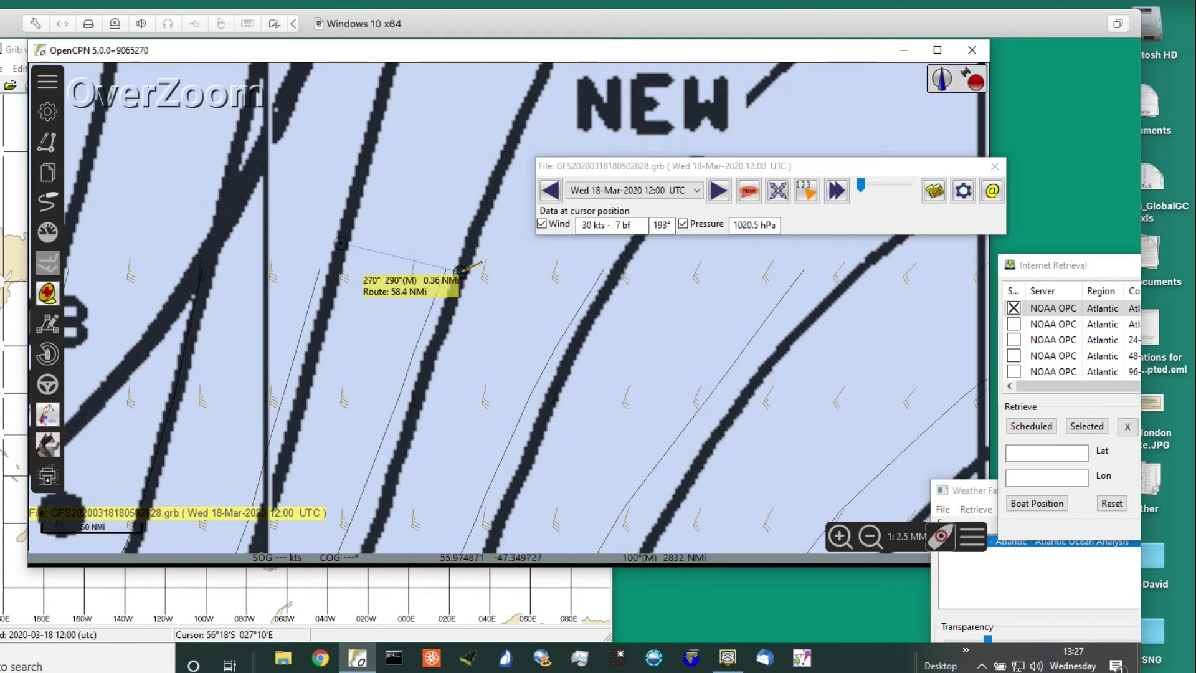
{"action": "key", "text": "Escape"}
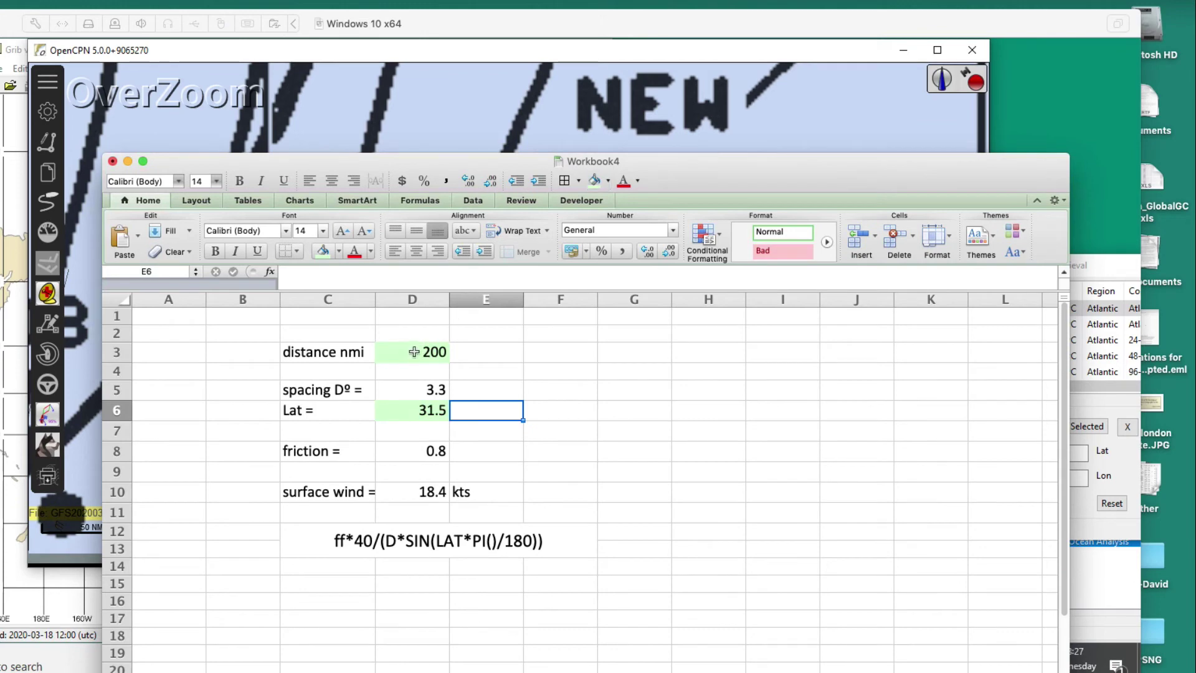
- In Workbook4, set the distance to 59 nmi and the latitude to 56 to compute the surface wind
{"action": "left_click", "coordinate": [413, 352]}
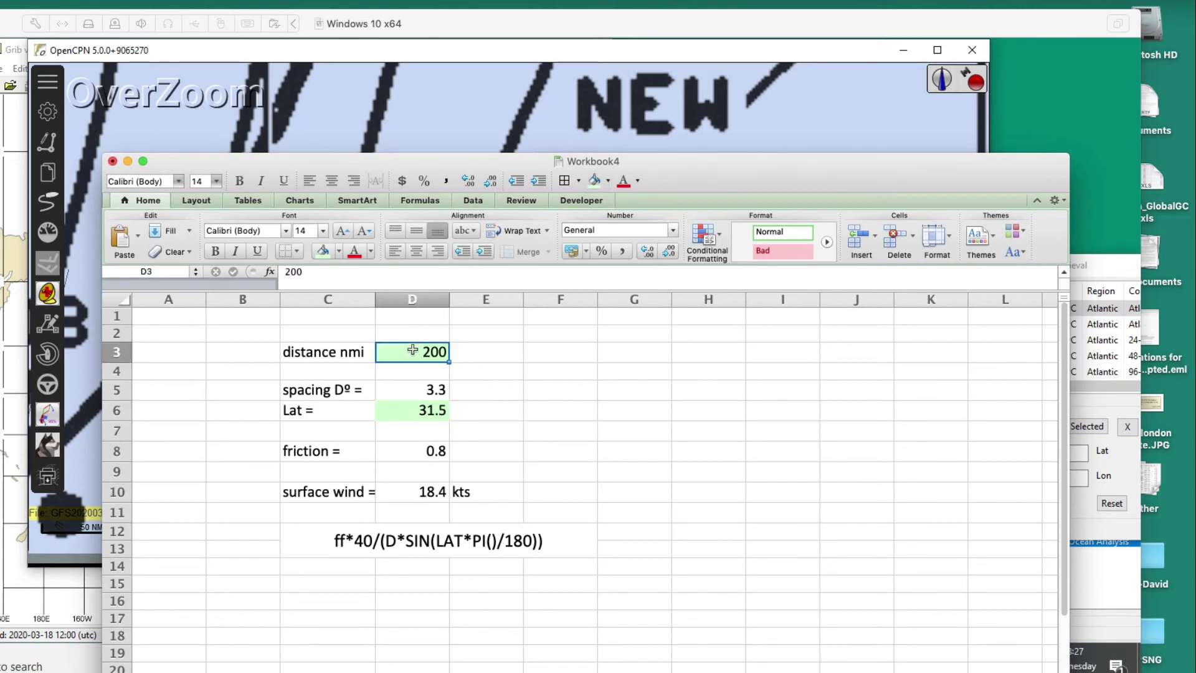
{"action": "type", "text": "59"}
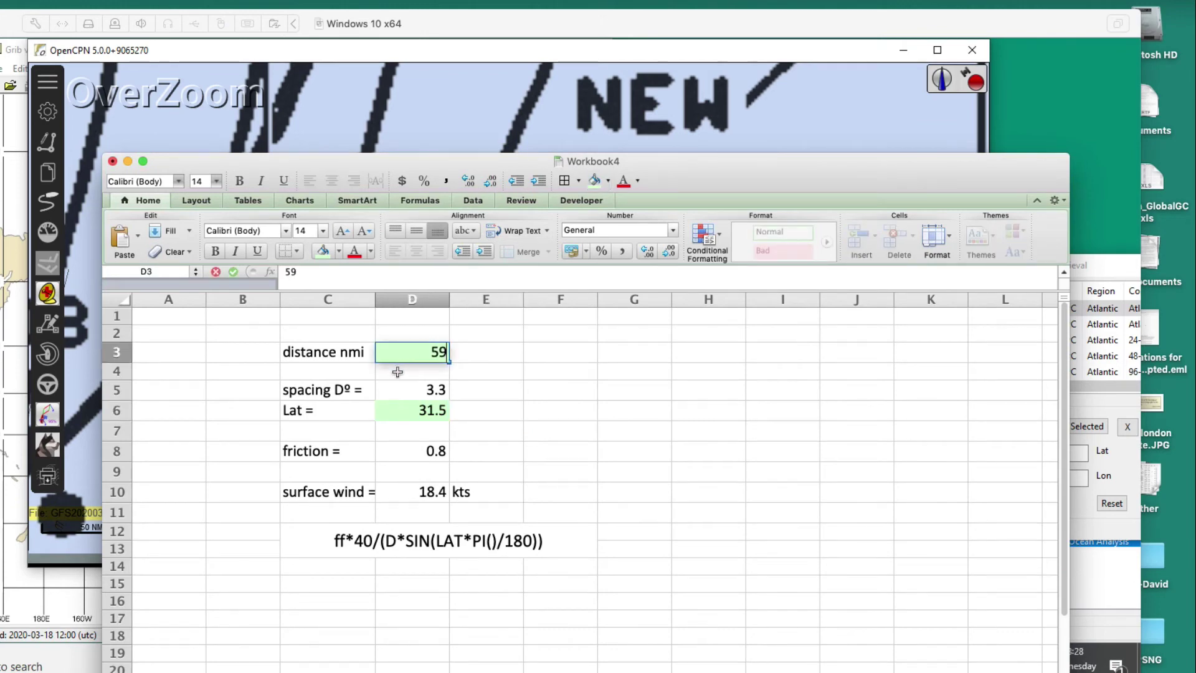
{"action": "left_click", "coordinate": [412, 394]}
{"action": "left_click", "coordinate": [410, 407]}
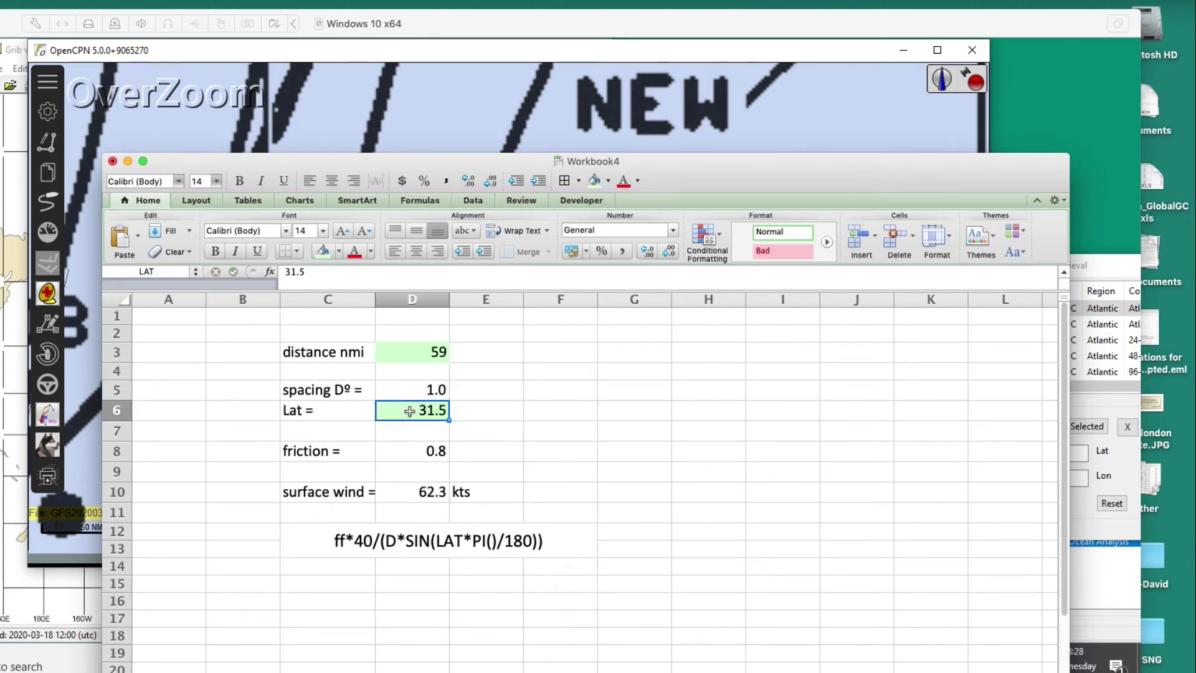
{"action": "left_click", "coordinate": [399, 391]}
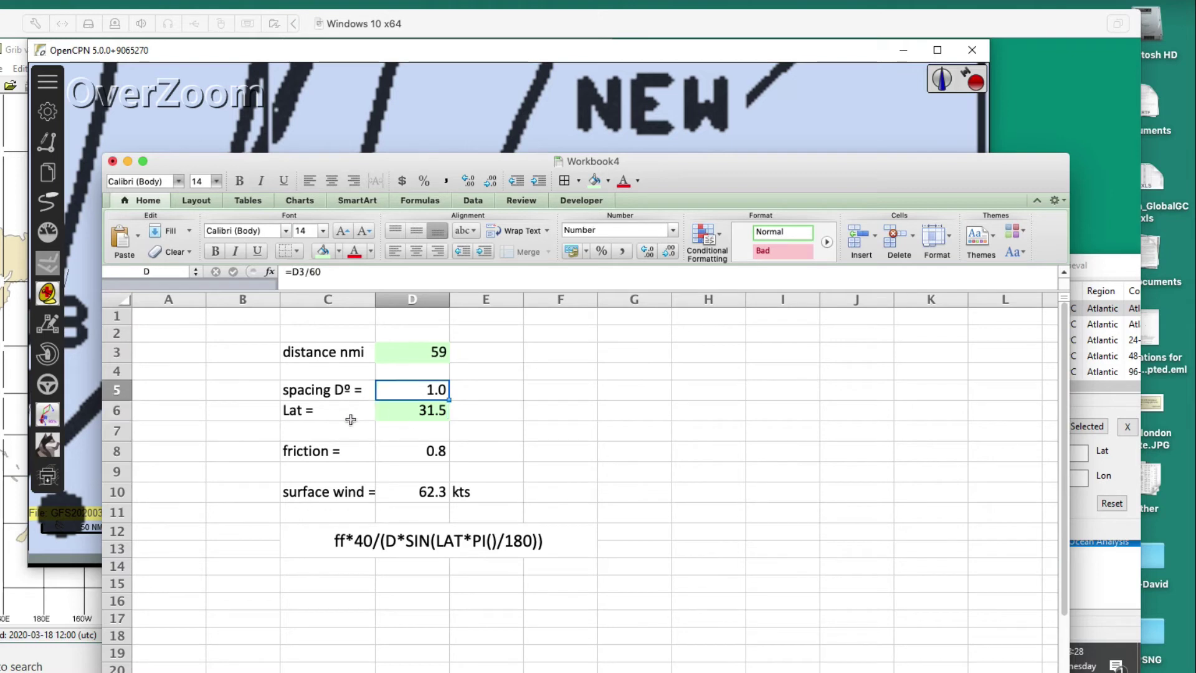
{"action": "left_click", "coordinate": [417, 410]}
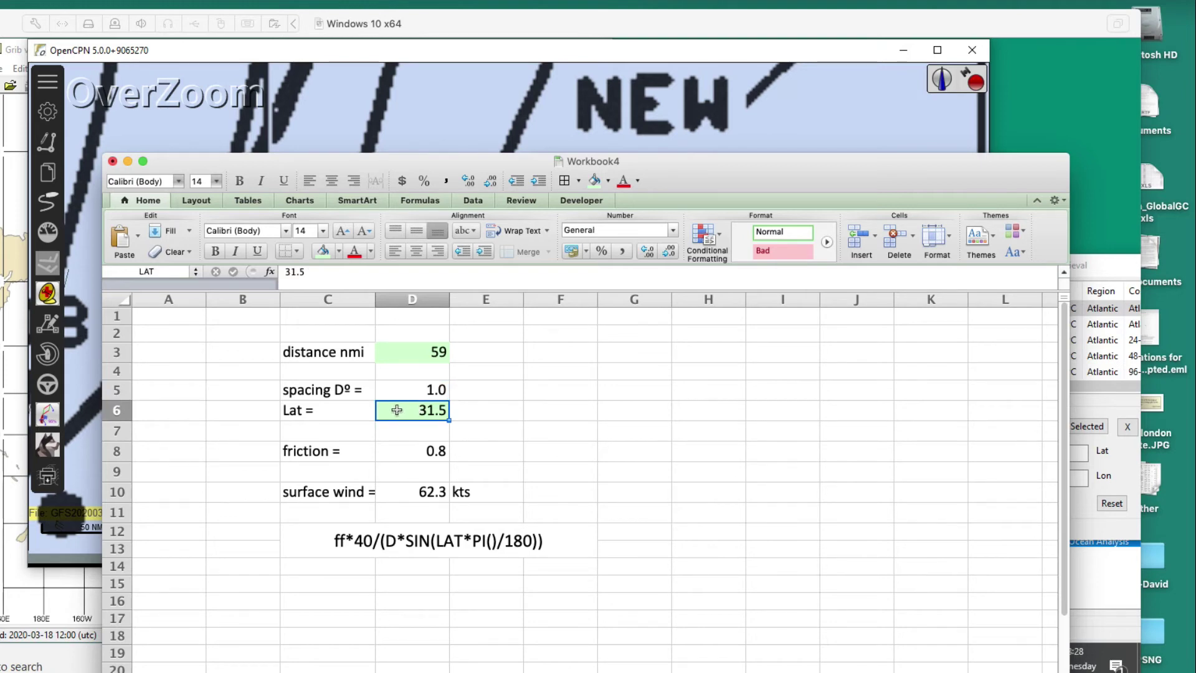
{"action": "type", "text": "56"}
{"action": "key", "text": "Return"}
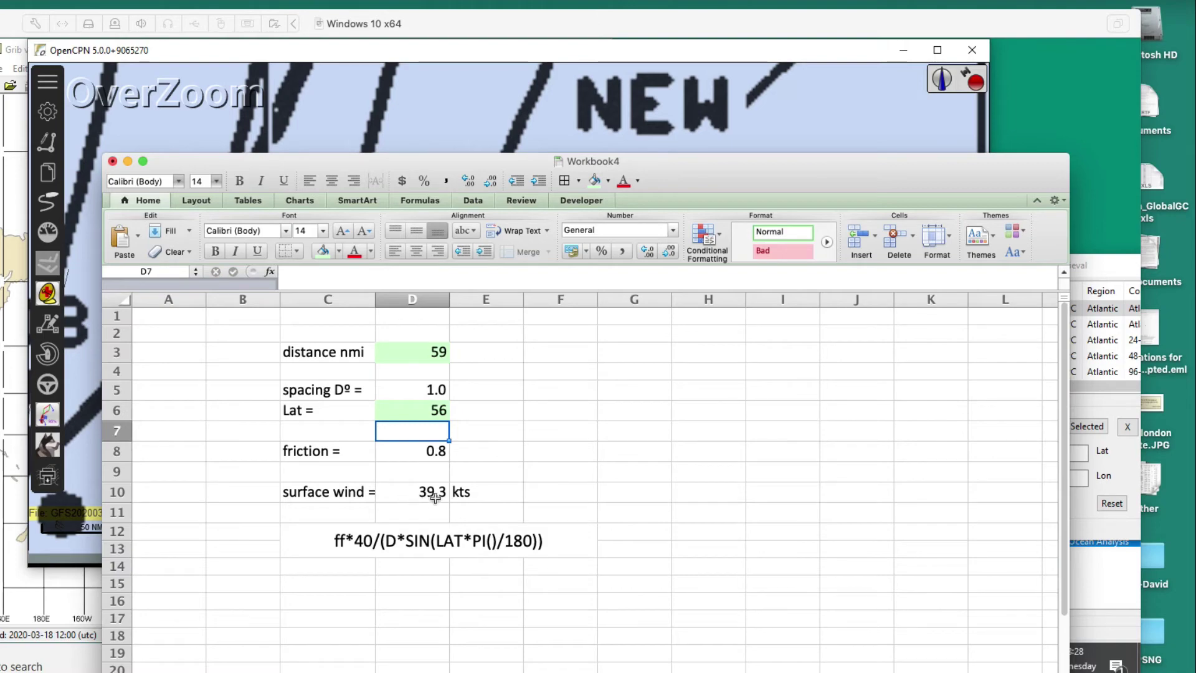
- Move the workbook clear of the OpenCPN chart and show the entire Atlantic surface analysis fax
{"action": "left_click_drag", "start_coordinate": [714, 179], "coordinate": [758, 590]}
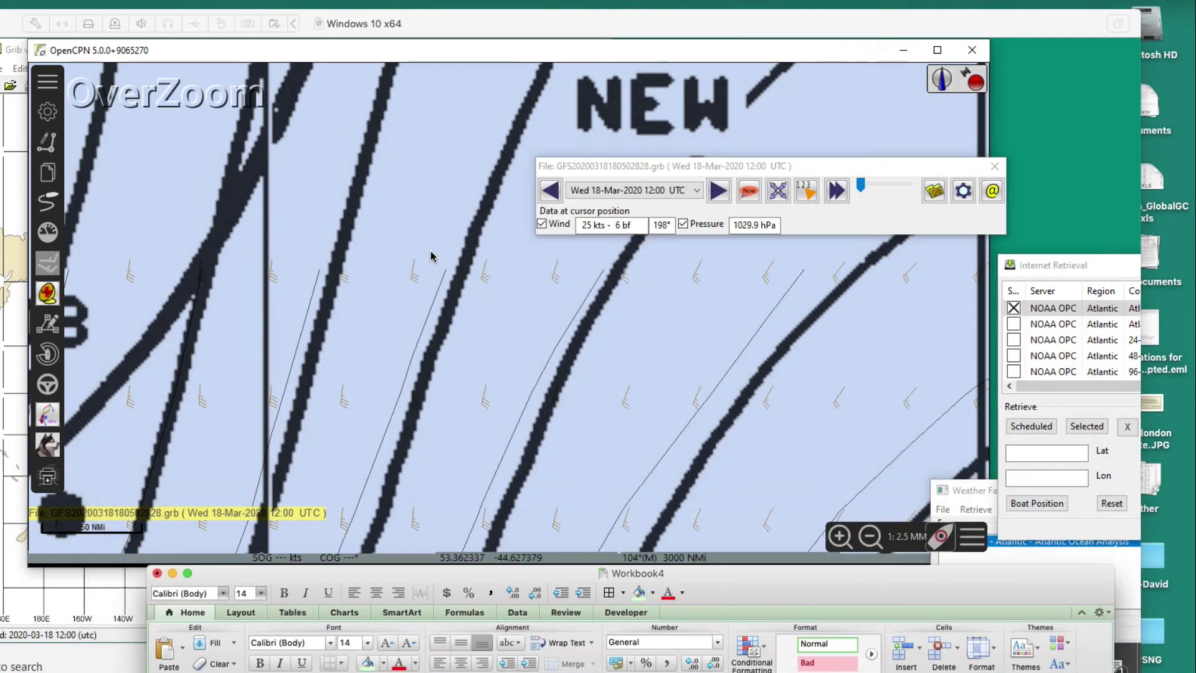
{"action": "left_click", "coordinate": [408, 285]}
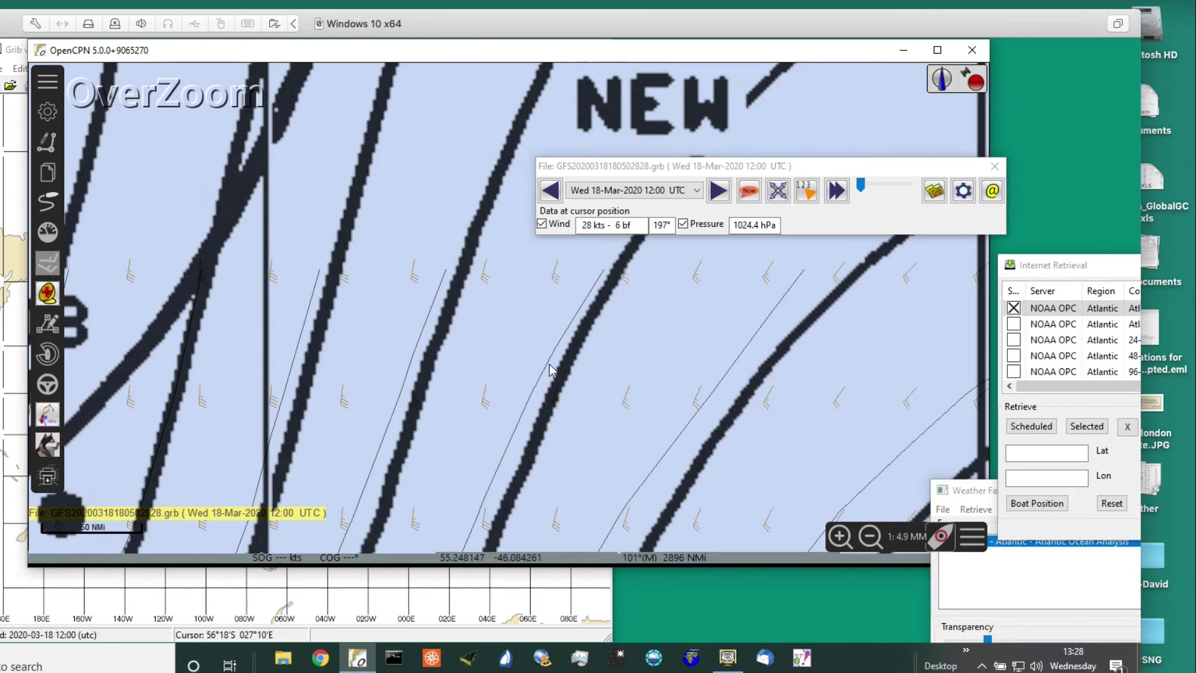
{"action": "scroll", "coordinate": [507, 326], "scroll_direction": "down", "scroll_amount": 5}
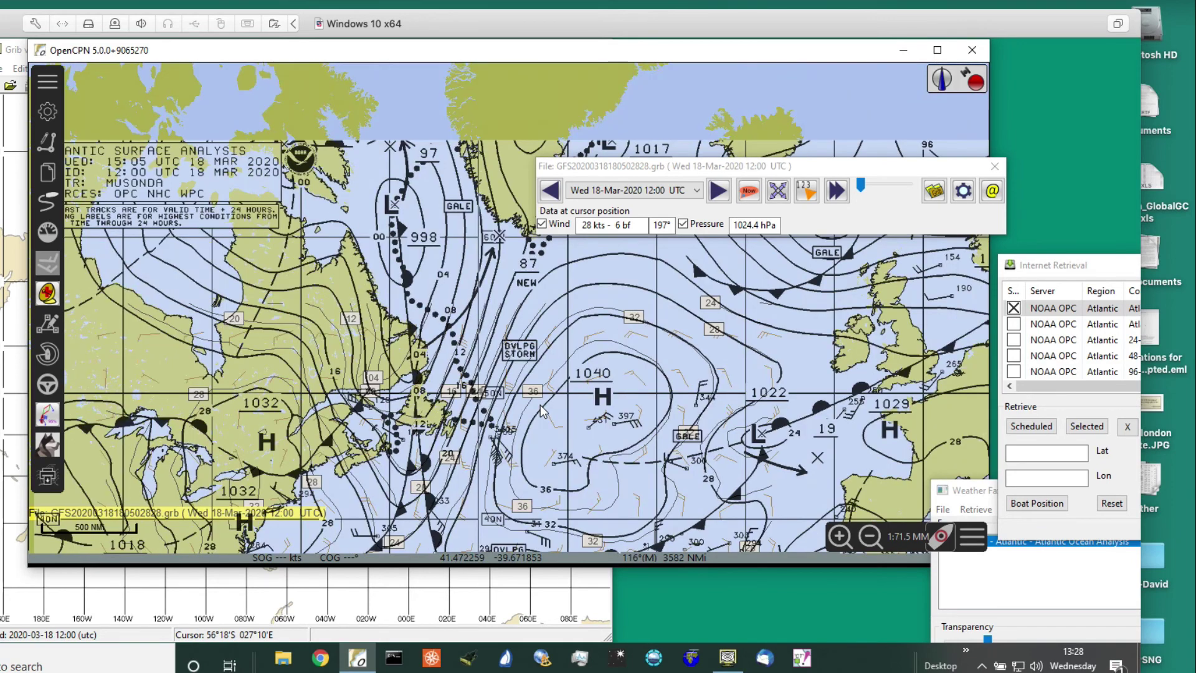
{"action": "scroll", "coordinate": [542, 411], "scroll_direction": "down", "scroll_amount": 1}
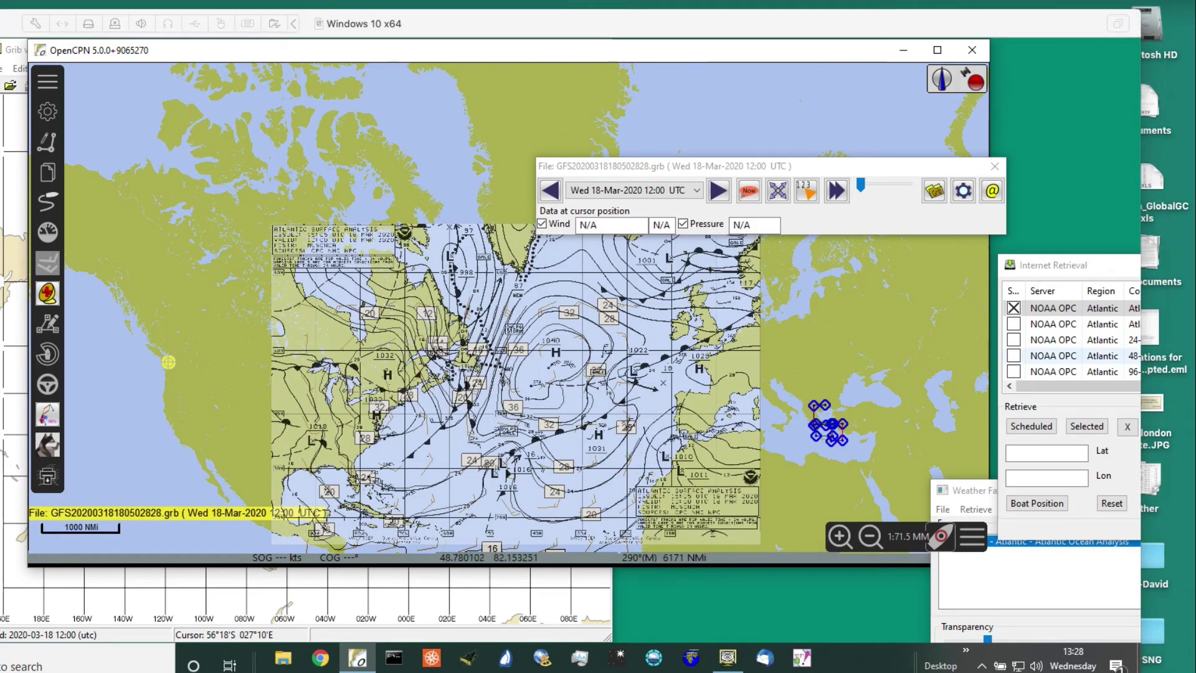
- Switch to the MMW3 ebook PDF and review the notes under Table 2.4-1 about isobar curvature and the 80% factor
{"action": "key", "text": "alt+Tab"}
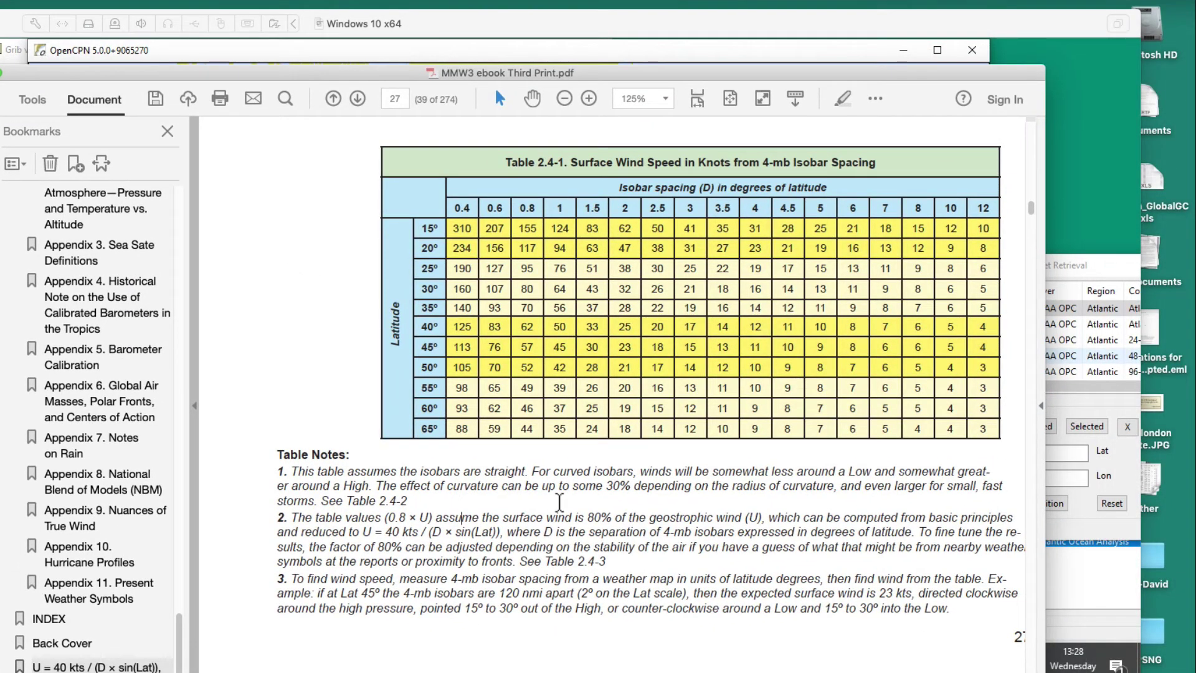
{"action": "scroll", "coordinate": [560, 502], "scroll_direction": "down", "scroll_amount": 1}
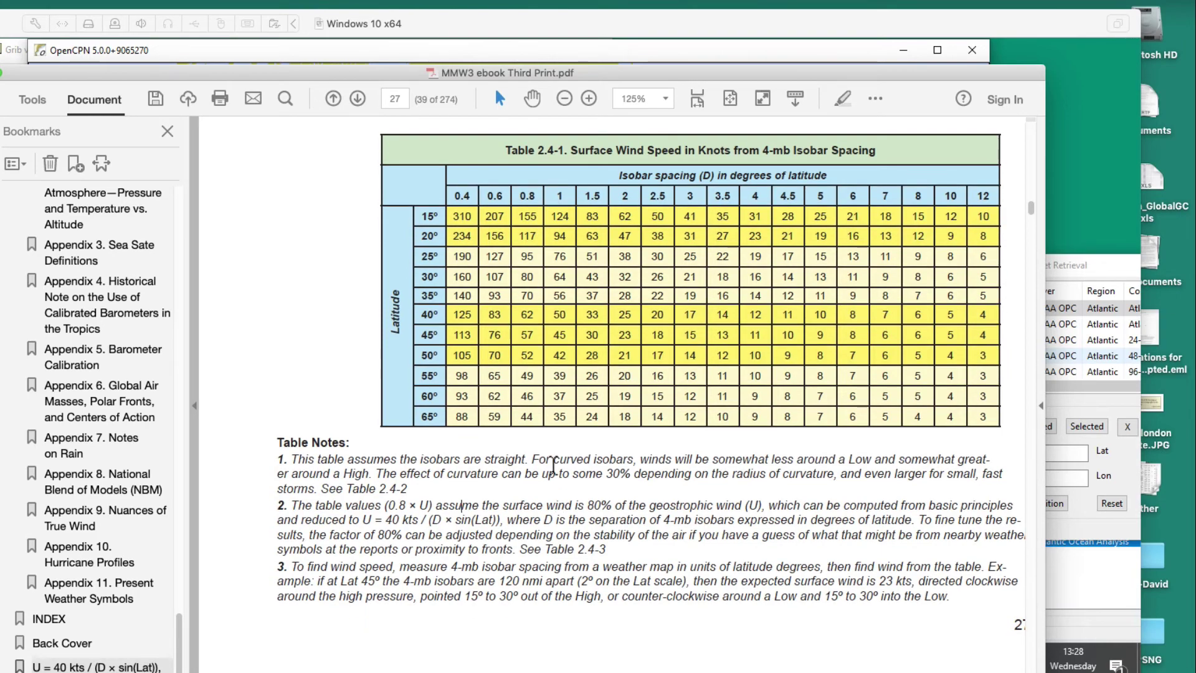
- Go to page 29 of the PDF and bring Tables 2.4-2 and 2.4-3 on curvature and stability corrections fully into view
{"action": "scroll", "coordinate": [488, 545], "scroll_direction": "down", "scroll_amount": 10}
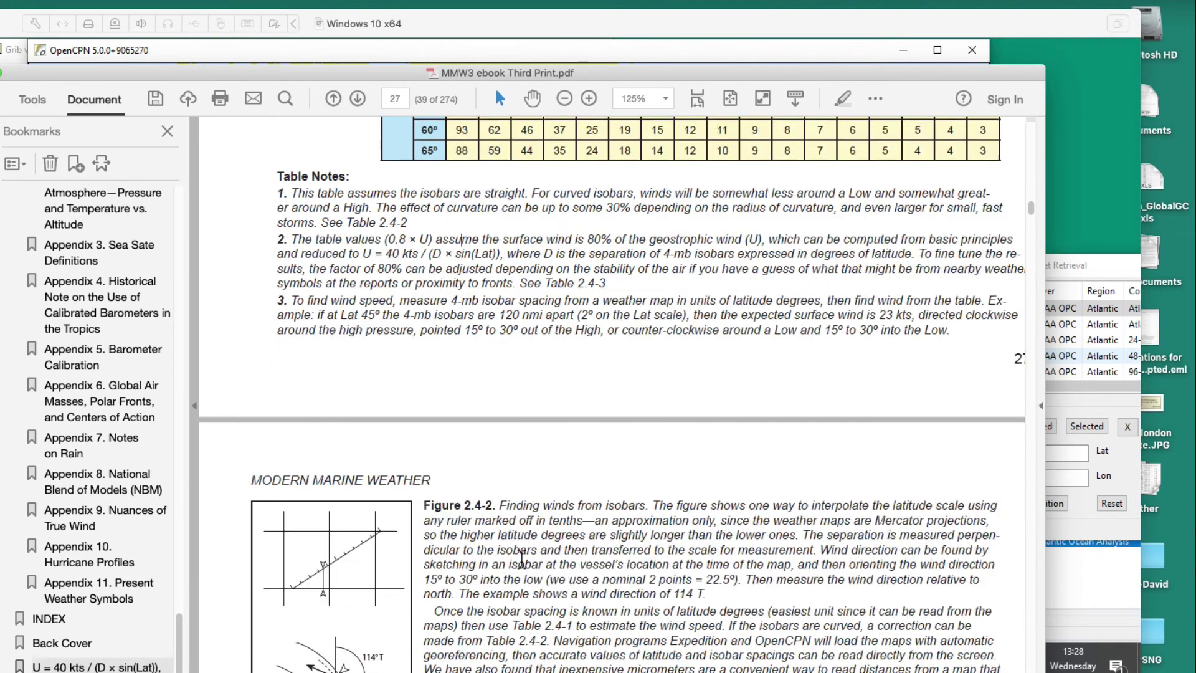
{"action": "scroll", "coordinate": [604, 576], "scroll_direction": "down", "scroll_amount": 15}
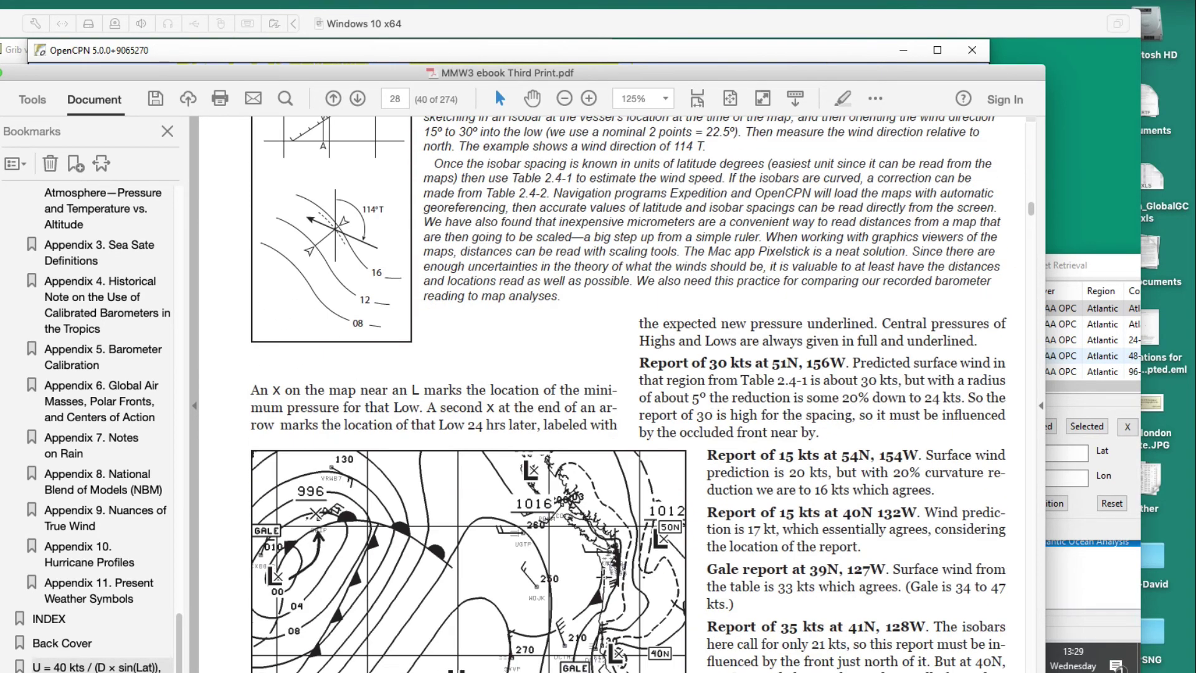
{"action": "scroll", "coordinate": [603, 576], "scroll_direction": "down", "scroll_amount": 8}
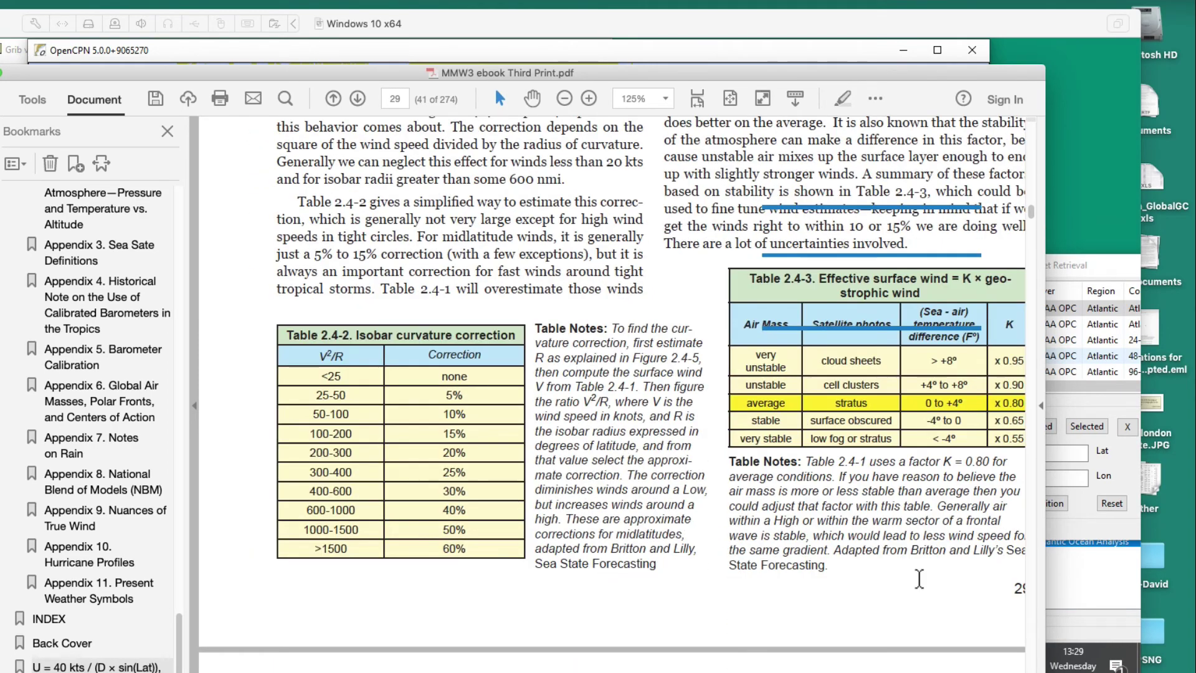
{"action": "key", "text": "Escape"}
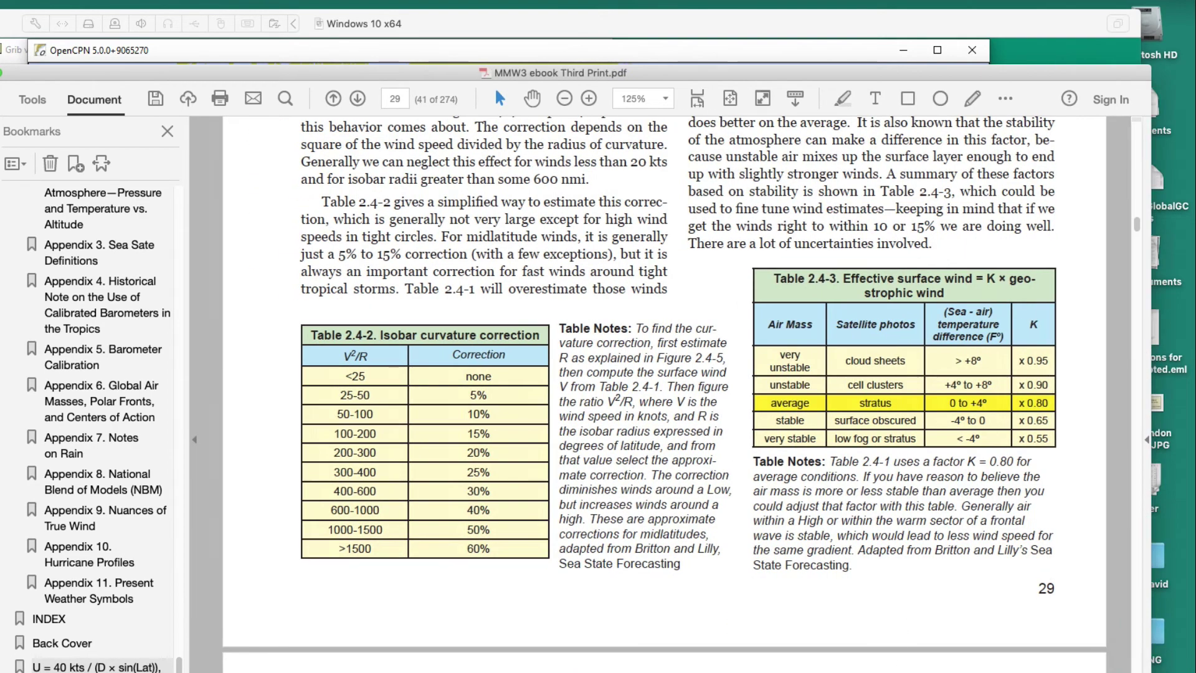
{"action": "left_click_drag", "start_coordinate": [723, 80], "coordinate": [626, 79]}
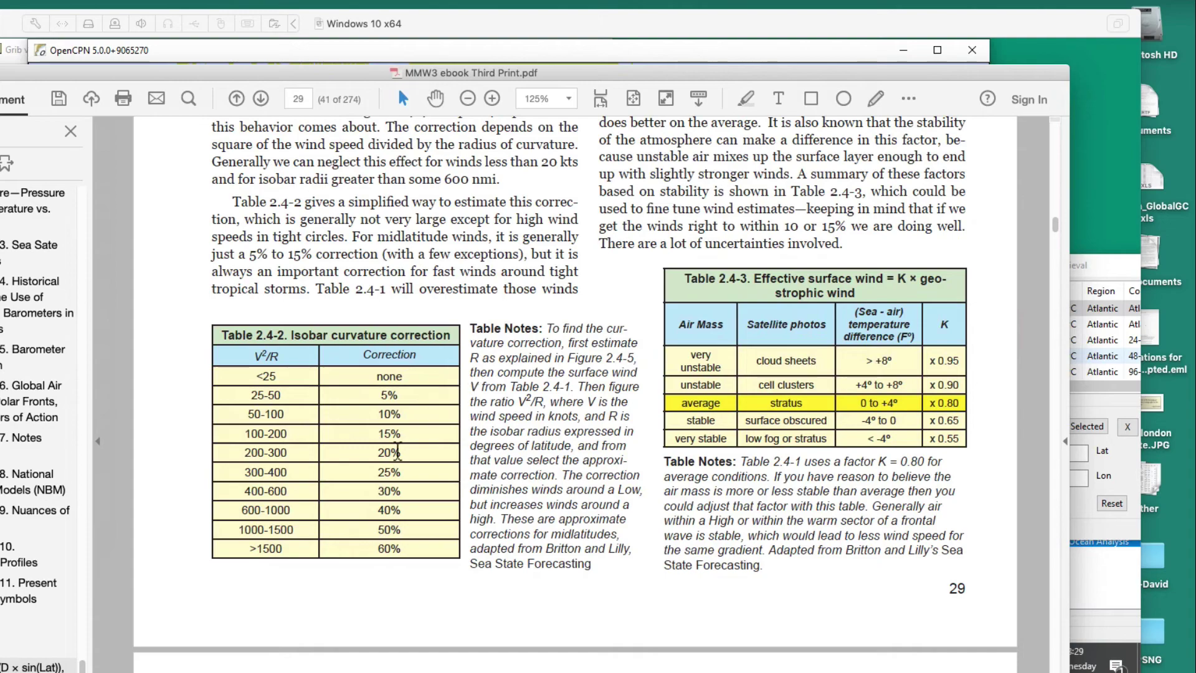
- Review Figures 2.4-4 to 2.4-6 on isobar curvature effects and finding the isobar radius from chords
{"action": "scroll", "coordinate": [502, 321], "scroll_direction": "up", "scroll_amount": 2}
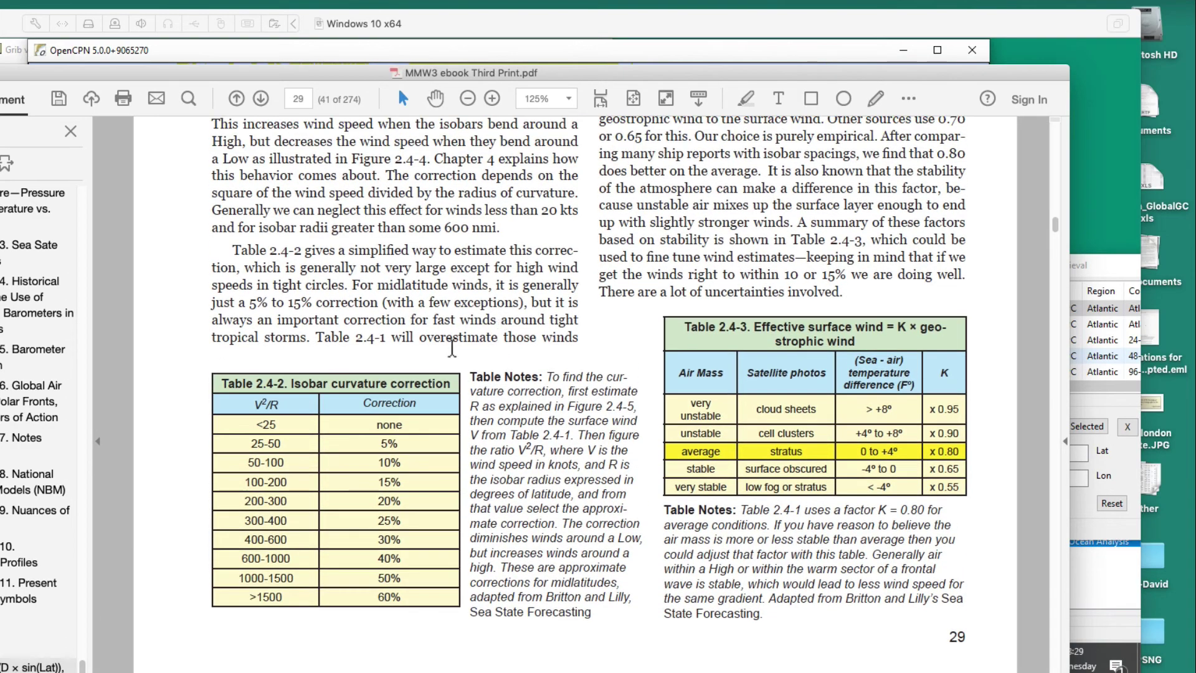
{"action": "scroll", "coordinate": [577, 306], "scroll_direction": "up", "scroll_amount": 19}
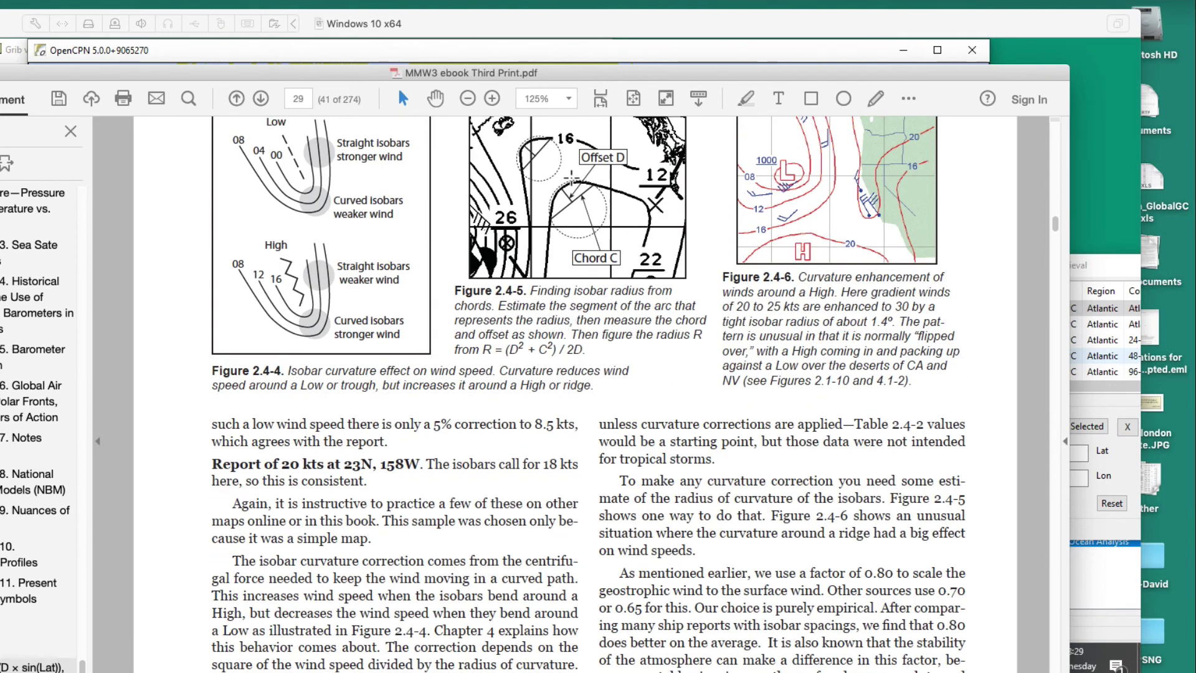
{"action": "scroll", "coordinate": [556, 361], "scroll_direction": "up", "scroll_amount": 2}
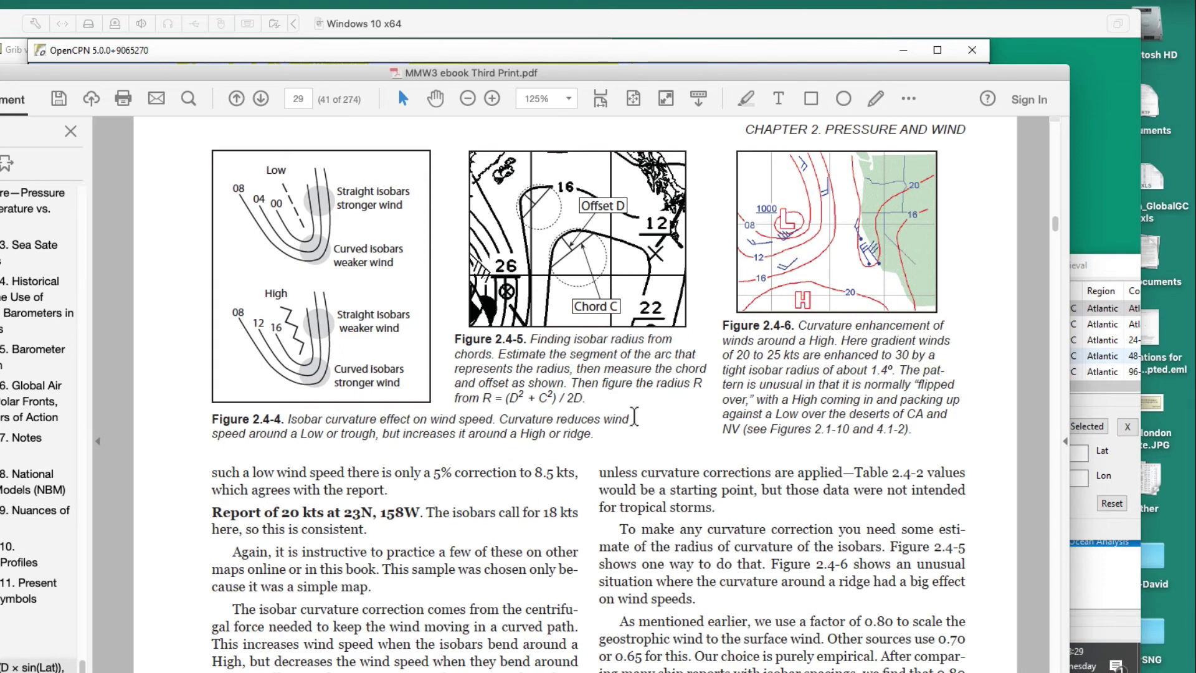
- Return to Table 2.4-3 and select the x 0.80 factor for the average air mass
{"action": "scroll", "coordinate": [522, 559], "scroll_direction": "down", "scroll_amount": 4}
{"action": "scroll", "coordinate": [523, 559], "scroll_direction": "down", "scroll_amount": 3}
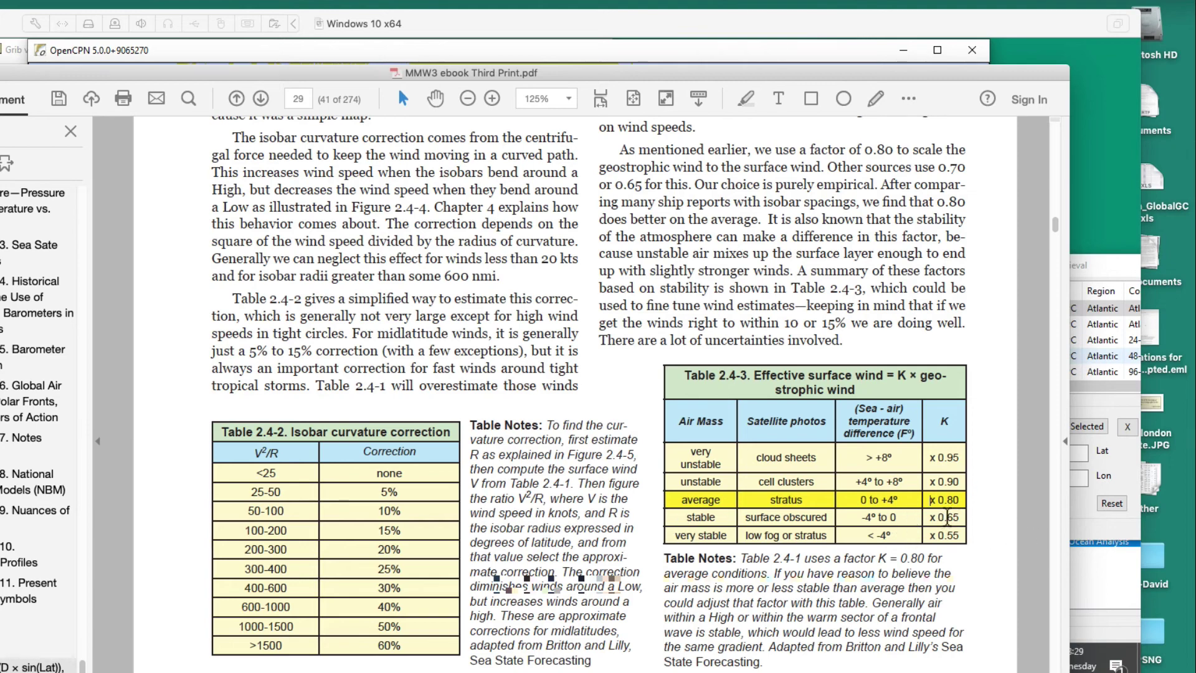
{"action": "left_click_drag", "start_coordinate": [947, 517], "coordinate": [972, 516]}
{"action": "scroll", "coordinate": [517, 564], "scroll_direction": "down", "scroll_amount": 4}
- Review the ship reports compared with the map in Figure 2.4-3 on page 28, and return to the page 29 correction tables
{"action": "scroll", "coordinate": [512, 567], "scroll_direction": "up", "scroll_amount": 15}
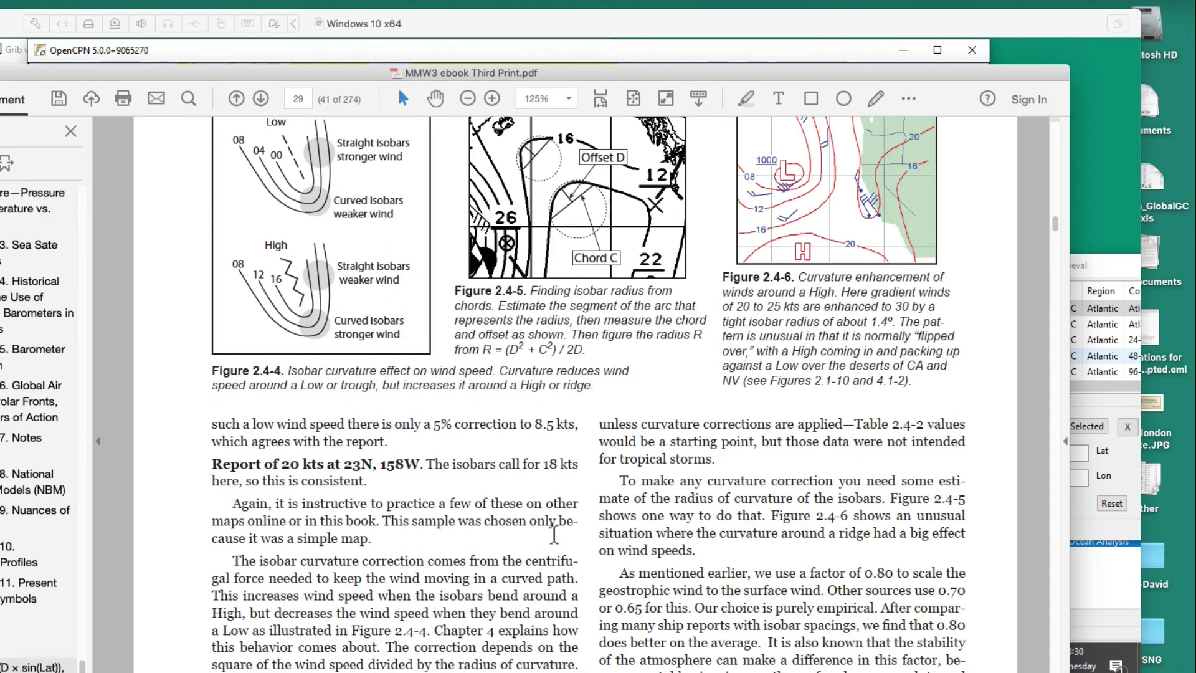
{"action": "scroll", "coordinate": [549, 536], "scroll_direction": "up", "scroll_amount": 13}
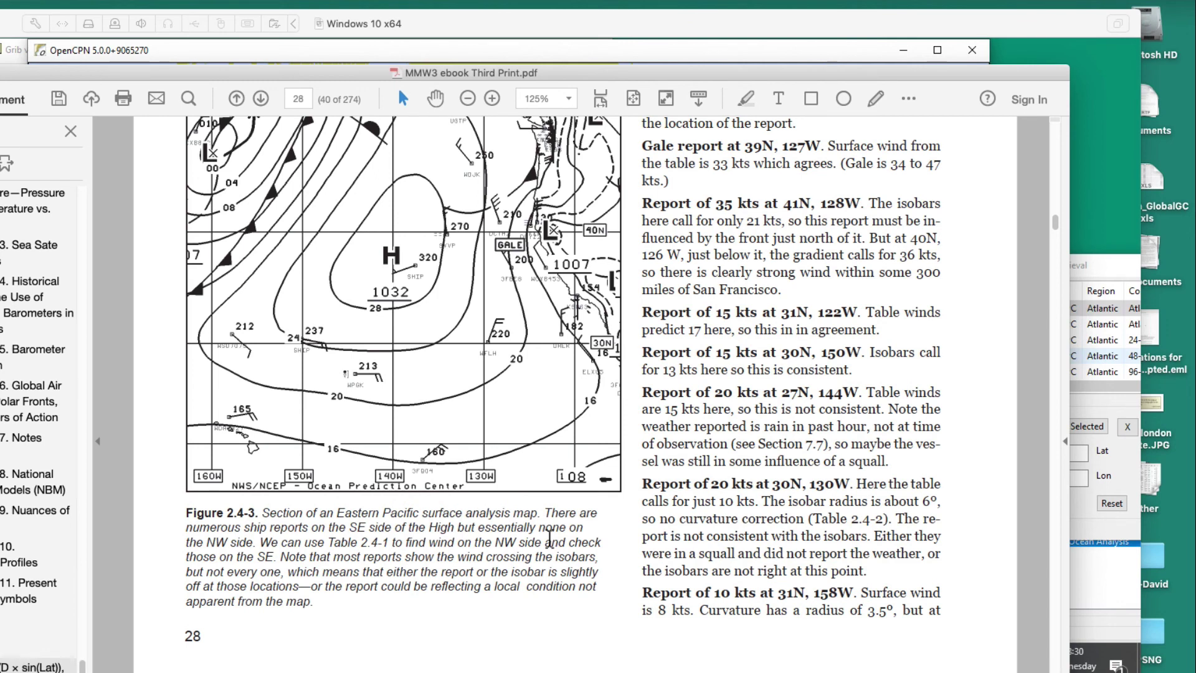
{"action": "scroll", "coordinate": [549, 536], "scroll_direction": "down", "scroll_amount": 13}
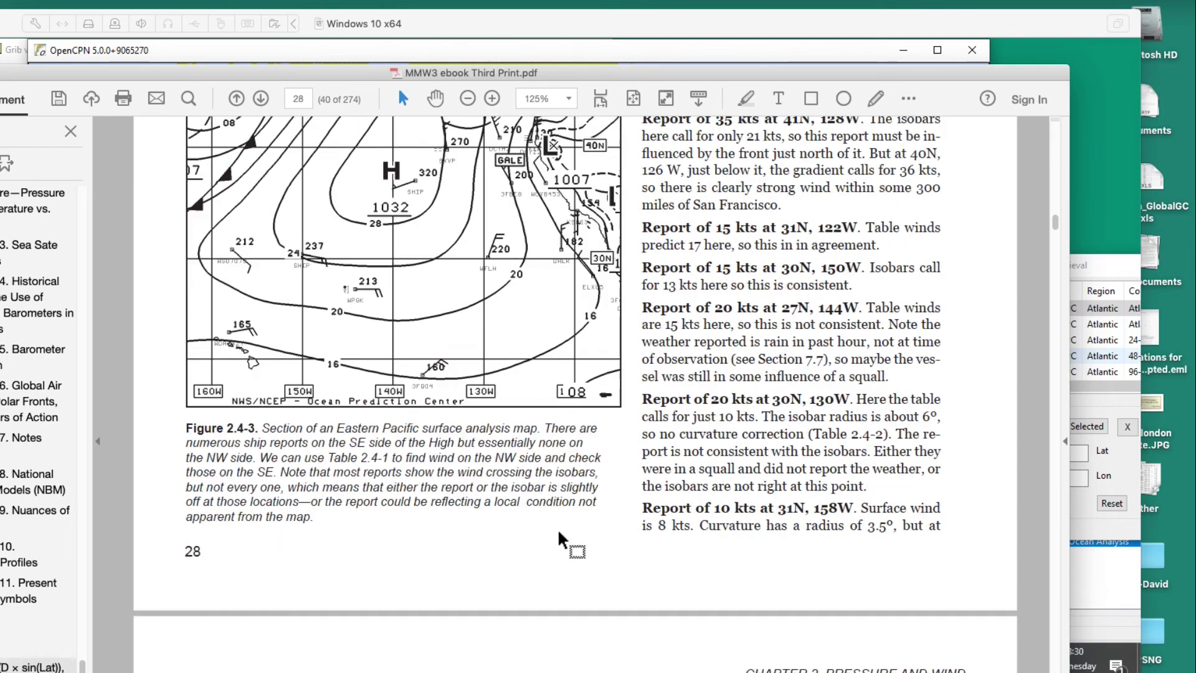
{"action": "scroll", "coordinate": [574, 556], "scroll_direction": "down", "scroll_amount": 9}
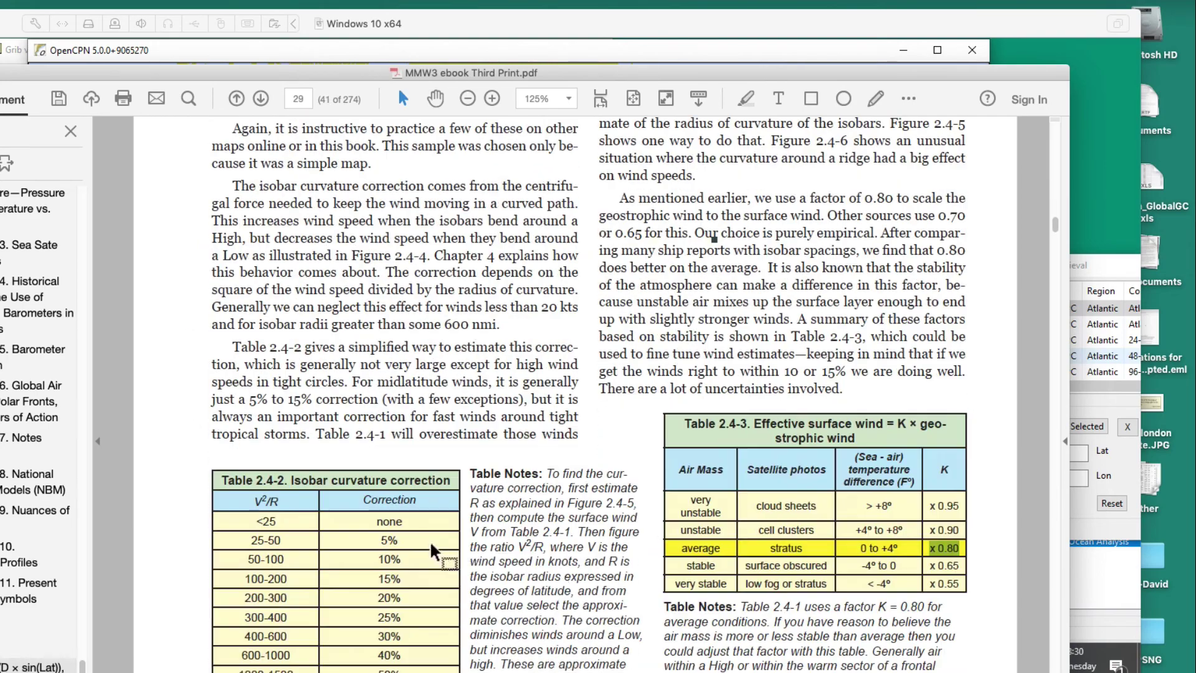
- Put the PDF away to return to the OpenCPN chart, and turn off the GRIB overlay on the surface analysis fax
{"action": "left_click_drag", "start_coordinate": [338, 72], "coordinate": [397, 89]}
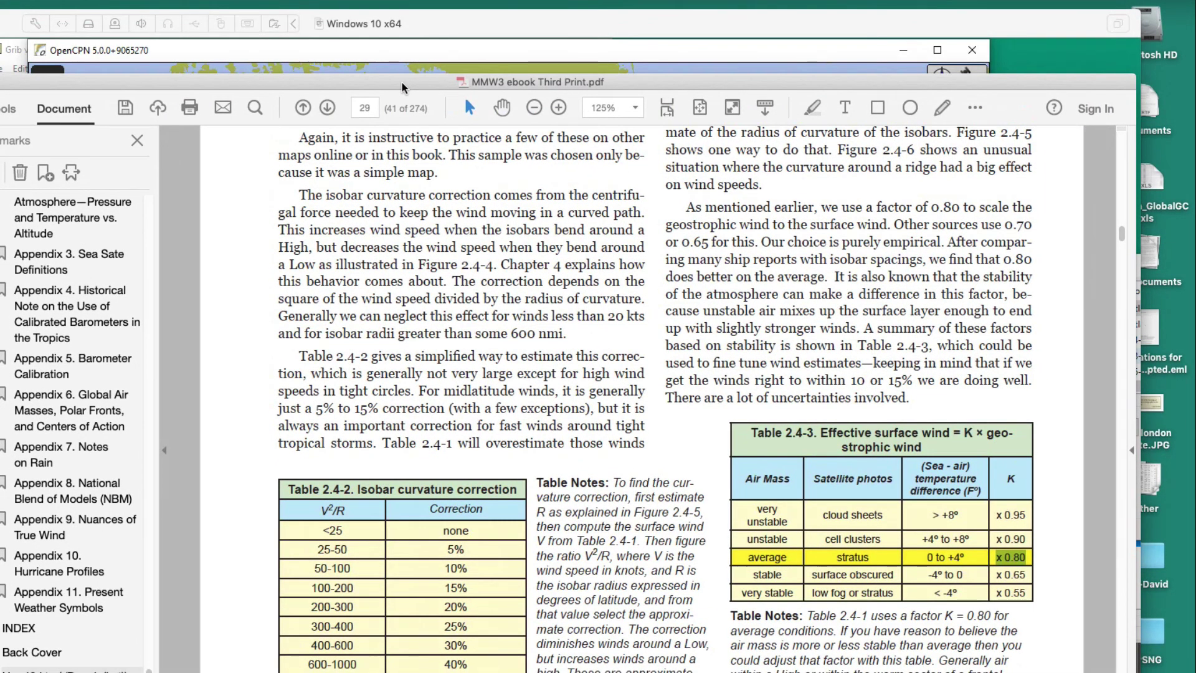
{"action": "key", "text": "super+Down"}
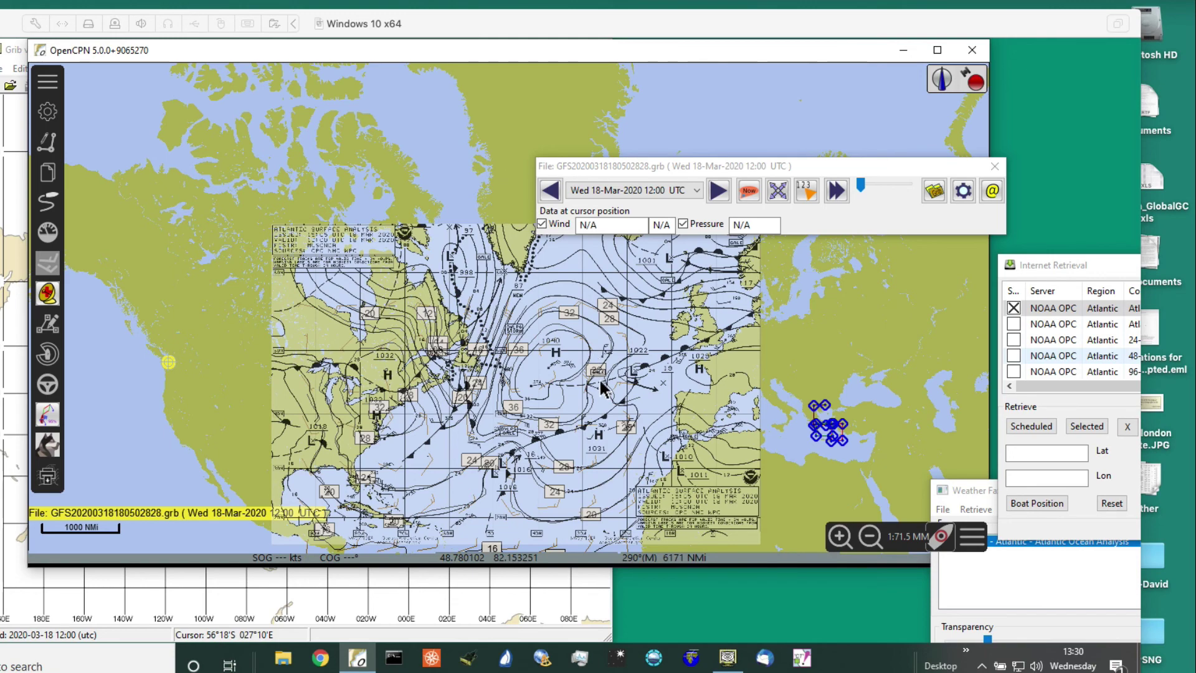
{"action": "scroll", "coordinate": [586, 377], "scroll_direction": "up", "scroll_amount": 6}
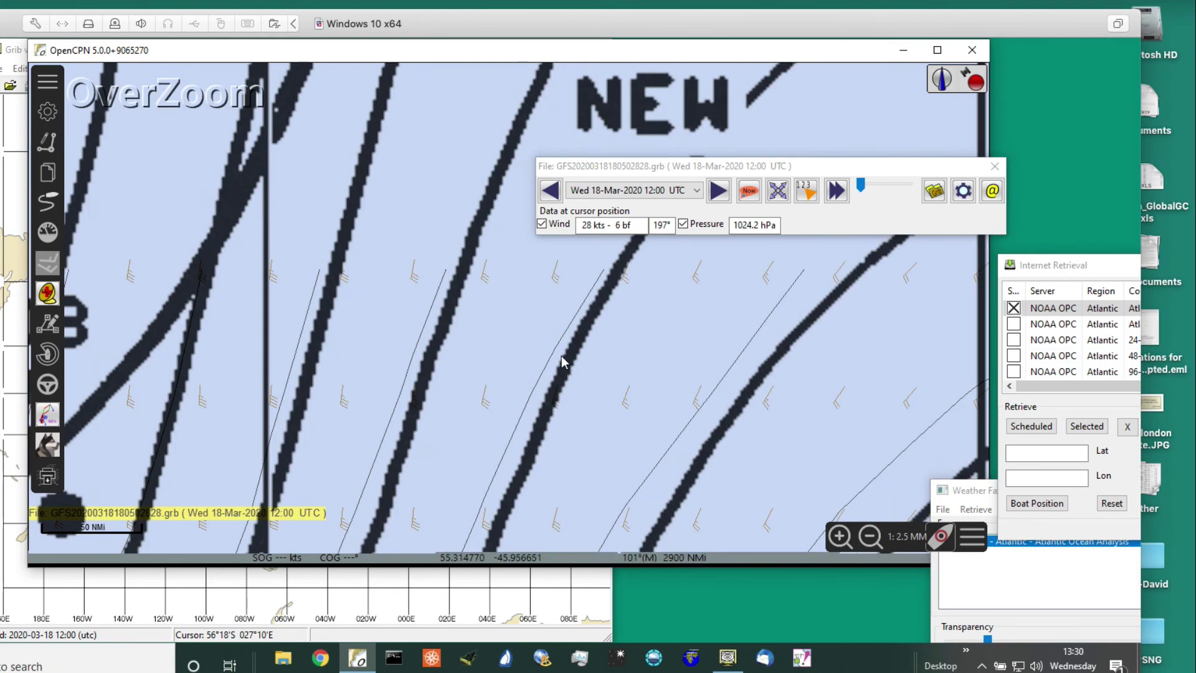
{"action": "scroll", "coordinate": [564, 361], "scroll_direction": "down", "scroll_amount": 6}
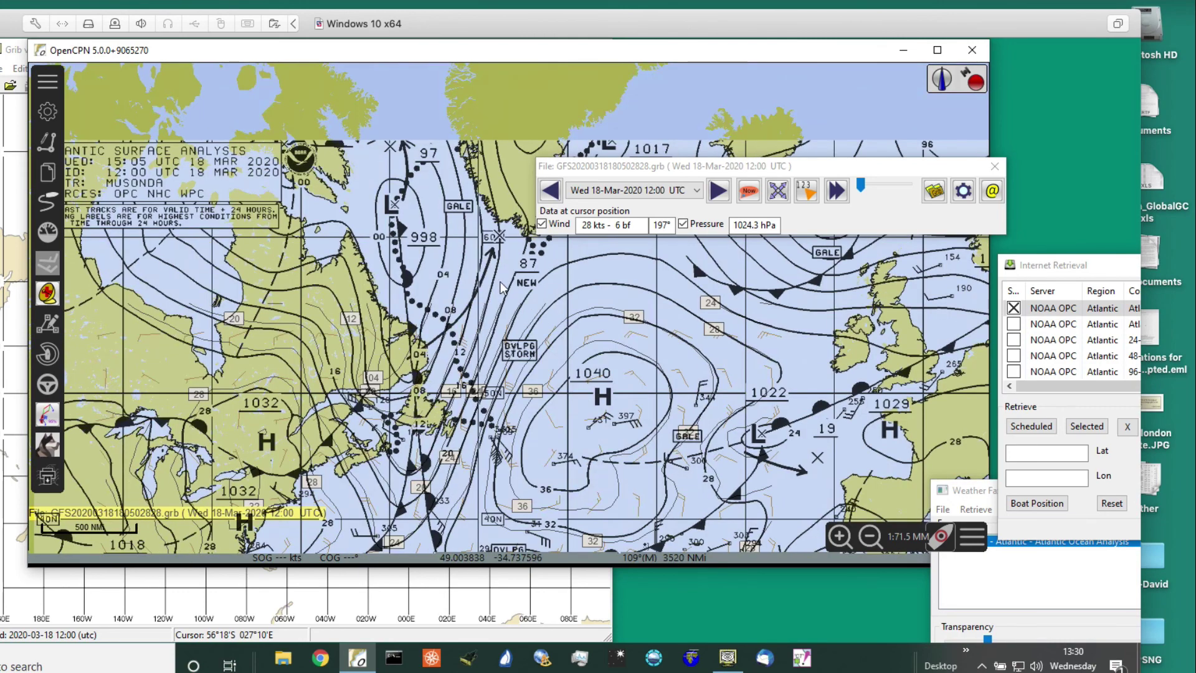
{"action": "scroll", "coordinate": [682, 355], "scroll_direction": "down", "scroll_amount": 2}
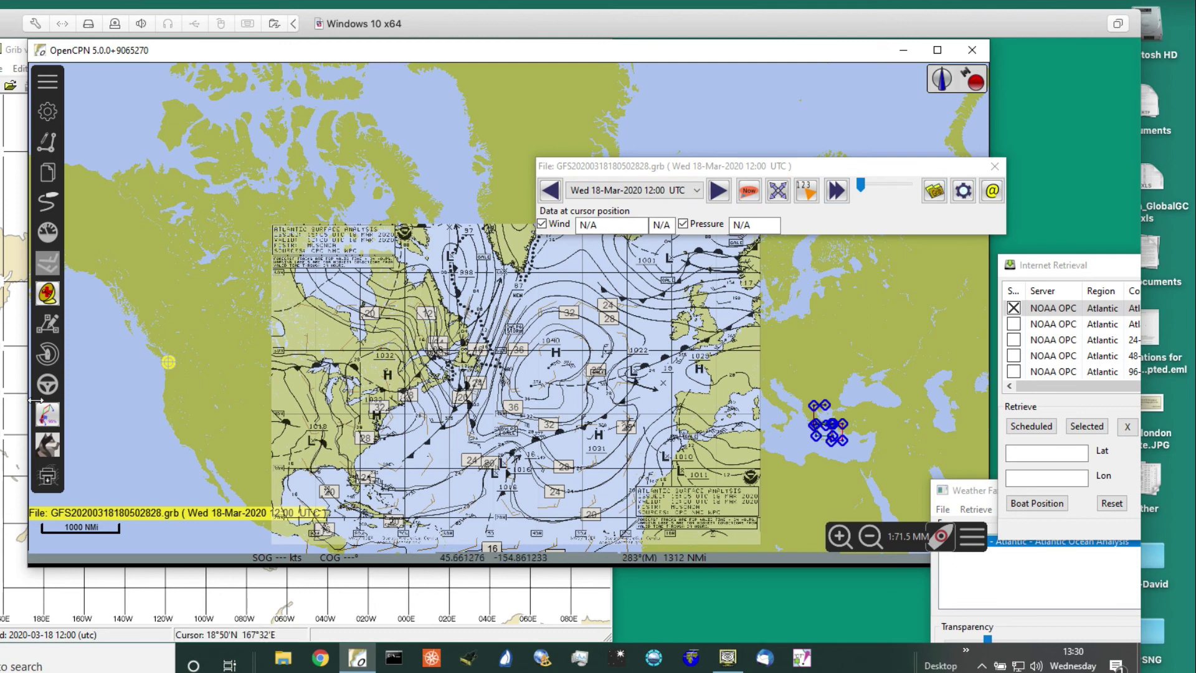
{"action": "left_click", "coordinate": [47, 263]}
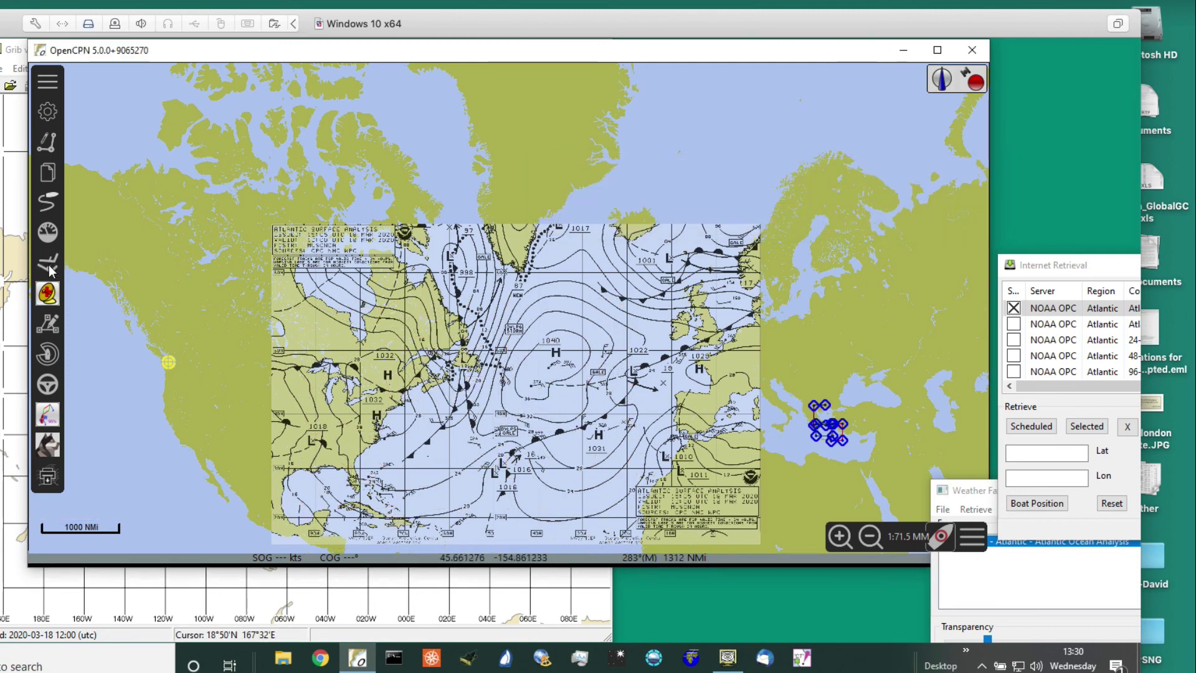
- Examine the isobars on the Atlantic surface analysis from the NEW label to the 1040 High and the 36 isobar below it
{"action": "scroll", "coordinate": [521, 370], "scroll_direction": "up", "scroll_amount": 2}
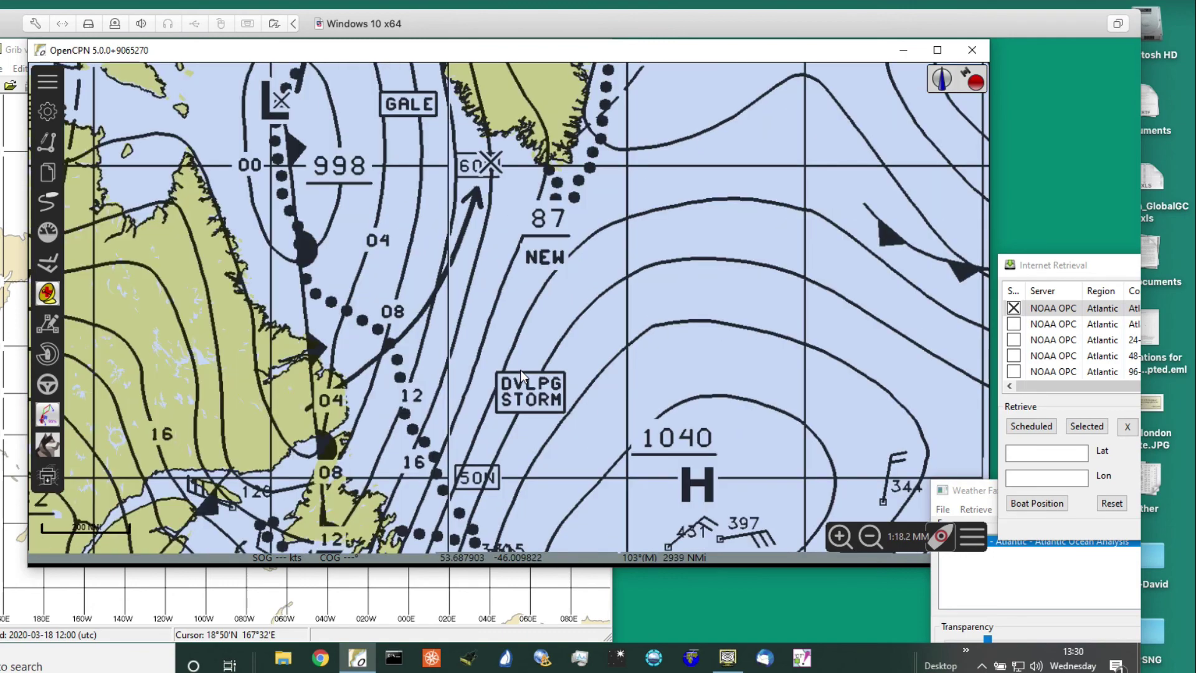
{"action": "left_click_drag", "start_coordinate": [577, 358], "coordinate": [535, 276]}
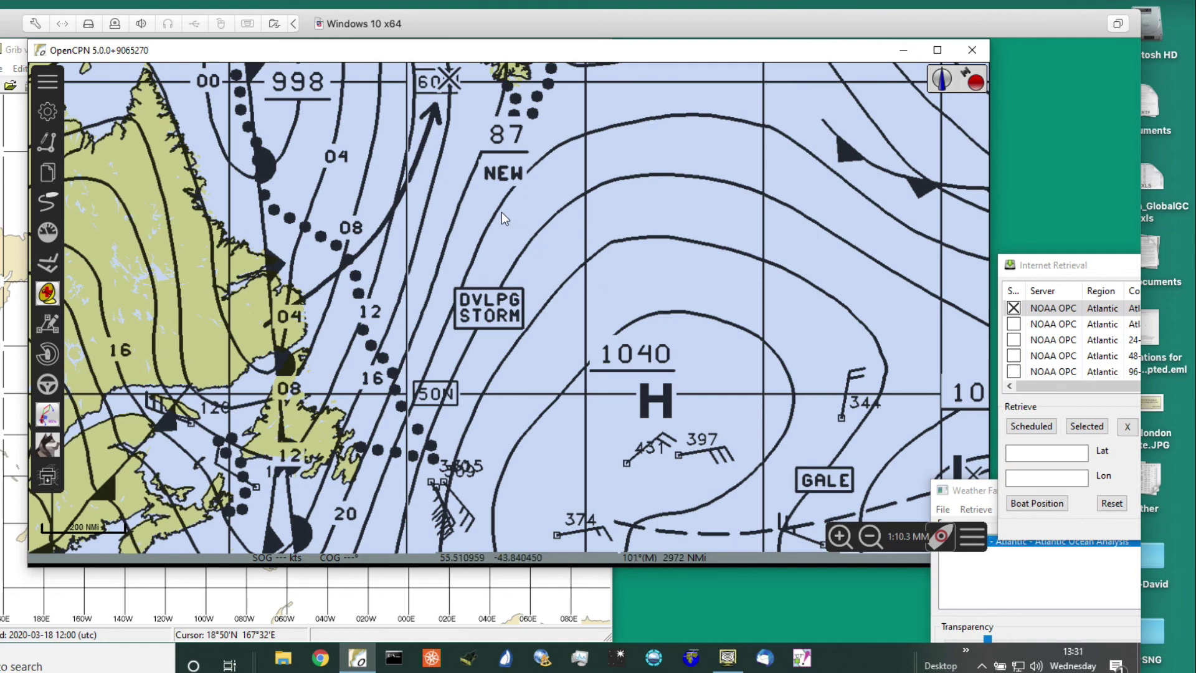
{"action": "scroll", "coordinate": [685, 335], "scroll_direction": "down", "scroll_amount": 2}
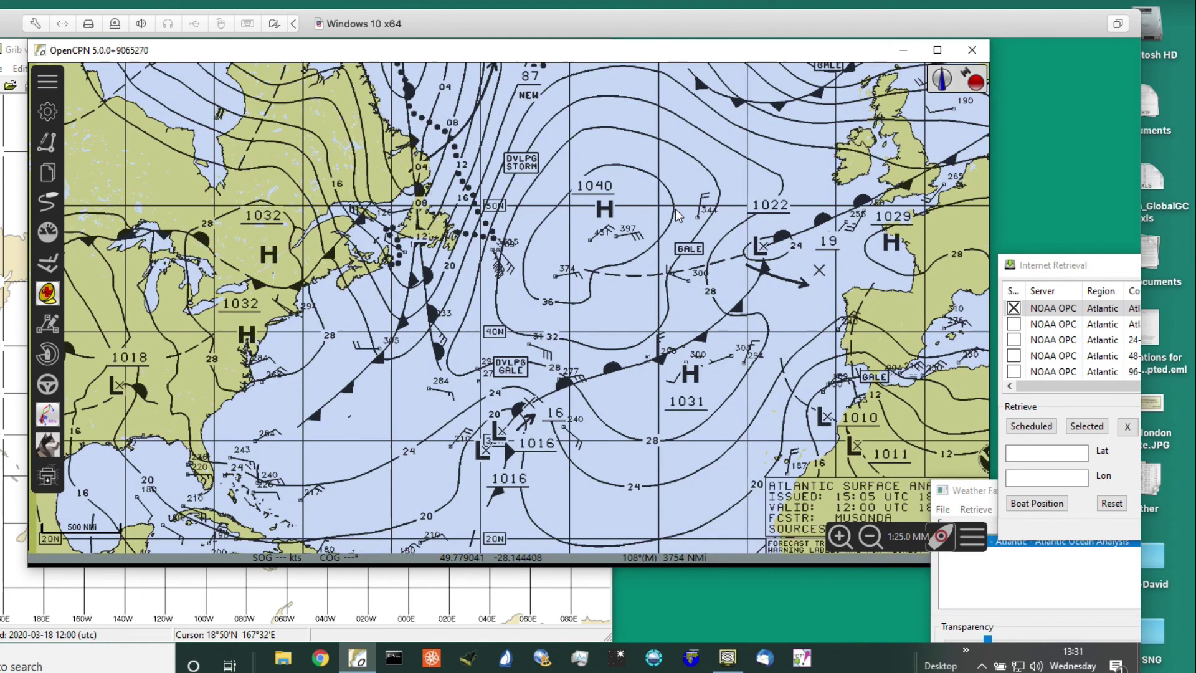
{"action": "left_click_drag", "start_coordinate": [676, 210], "coordinate": [559, 211]}
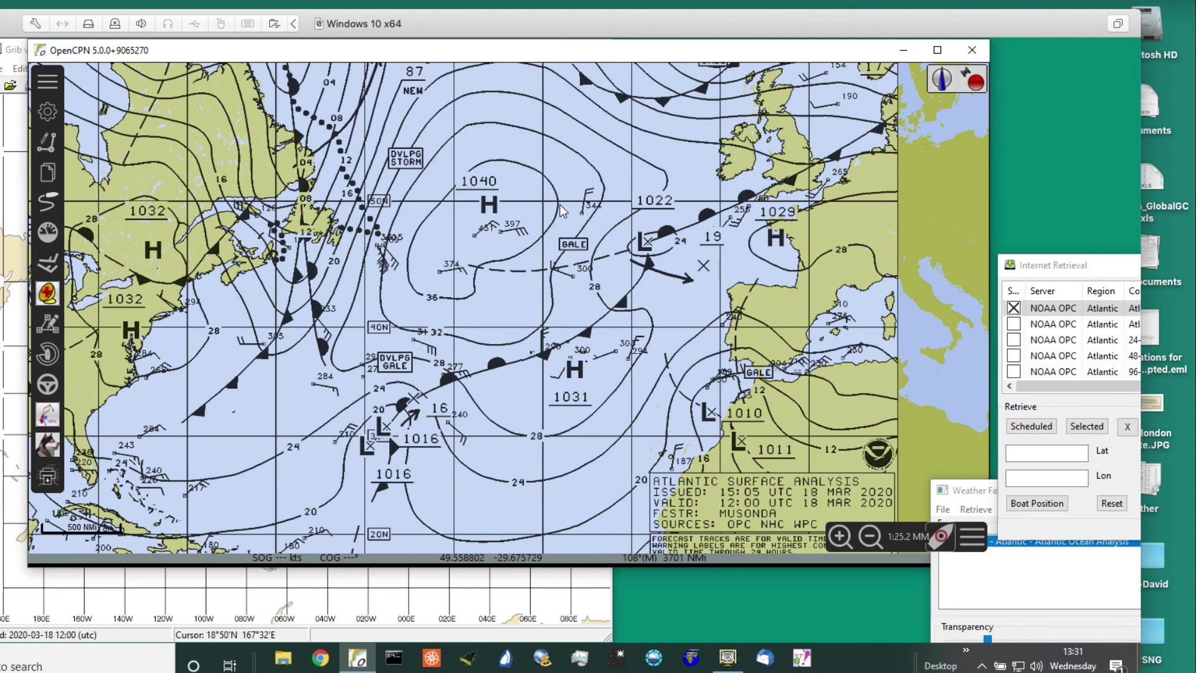
{"action": "left_click_drag", "start_coordinate": [466, 295], "coordinate": [529, 301]}
{"action": "scroll", "coordinate": [529, 301], "scroll_direction": "up", "scroll_amount": 1}
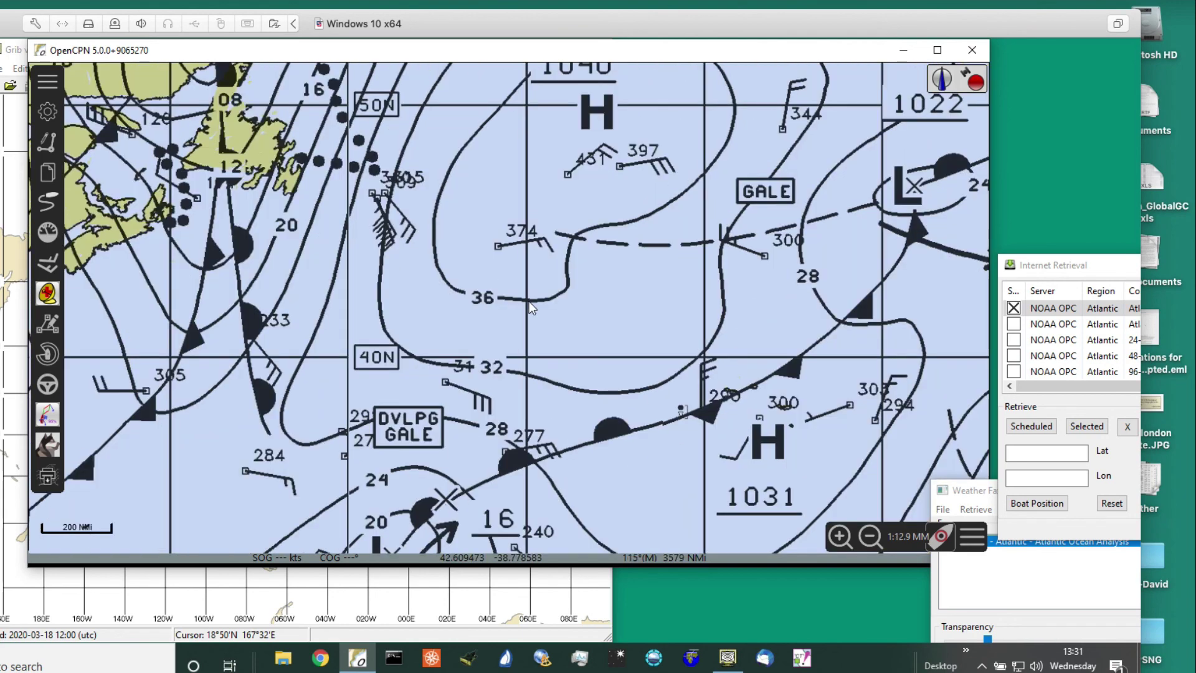
{"action": "scroll", "coordinate": [529, 301], "scroll_direction": "down", "scroll_amount": 1}
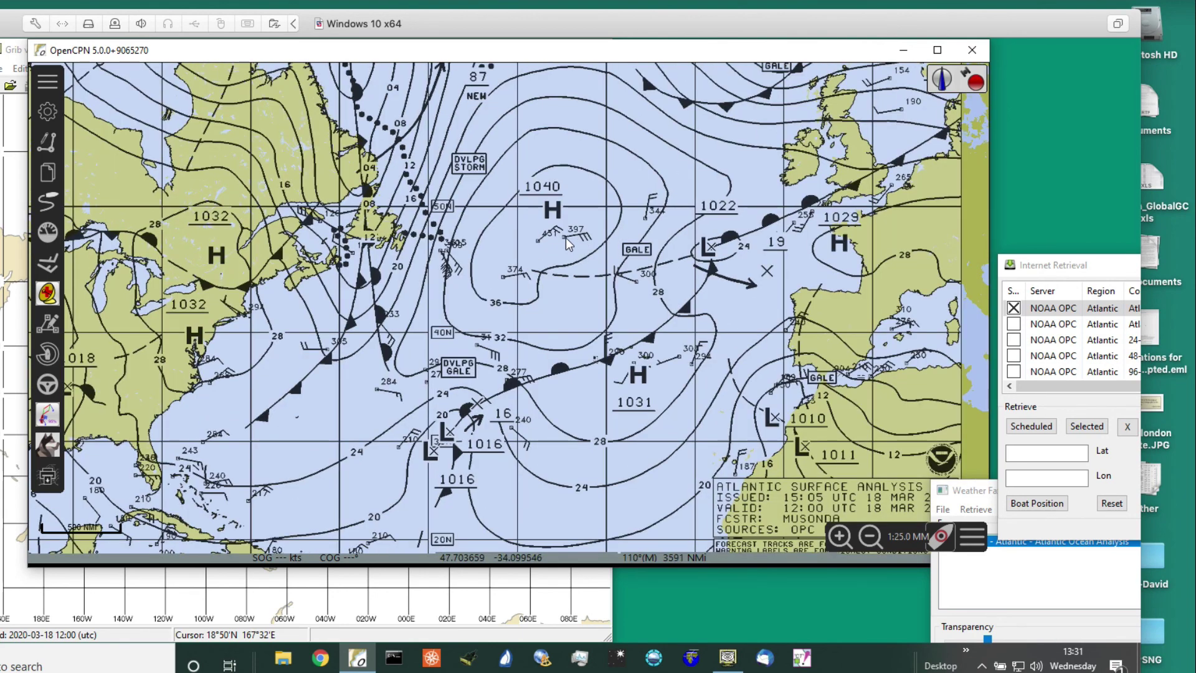